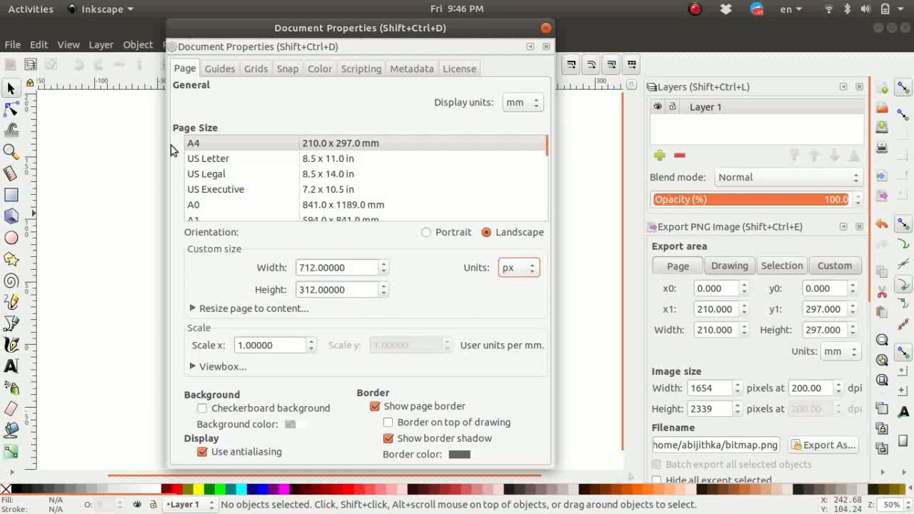
# Close the document settings and draw a rectangle about 189 × 84 mm covering the whole page.
pyautogui.click(546, 28)
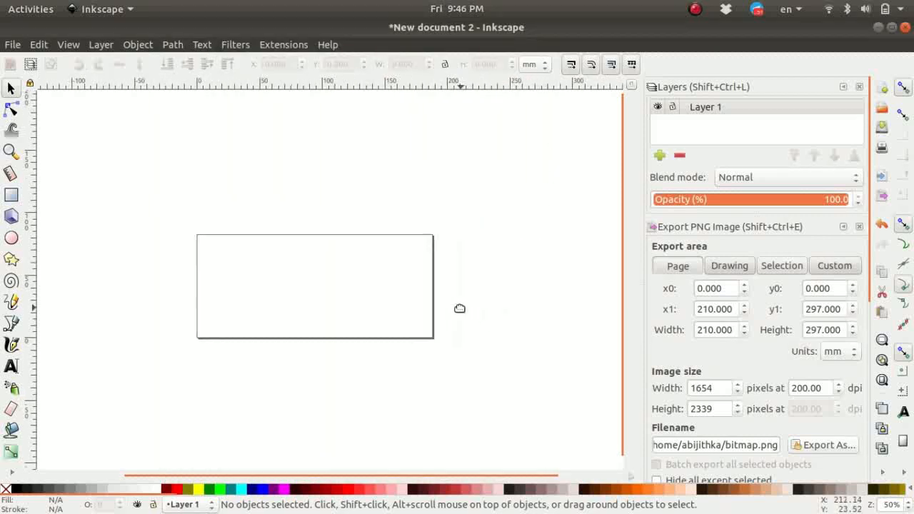
pyautogui.scroll(2, 314, 275)
pyautogui.moveTo(313, 271); pyautogui.dragTo(352, 272)
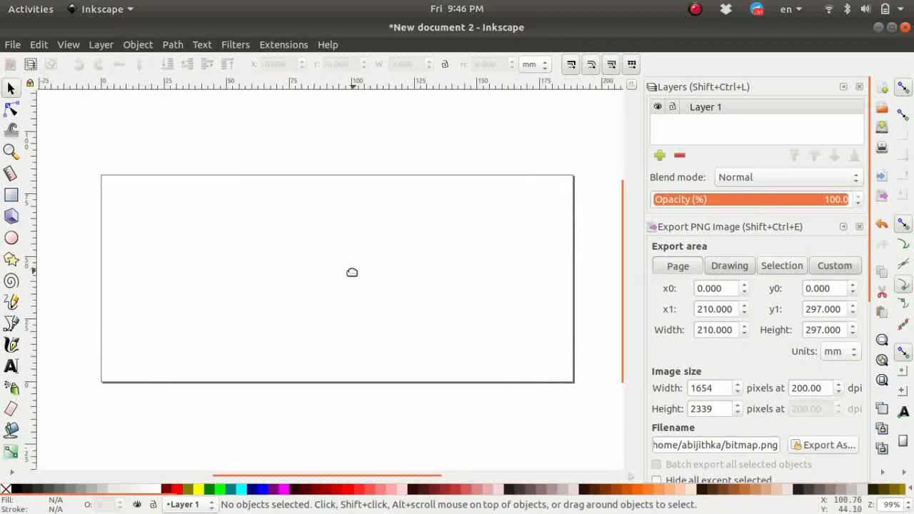
pyautogui.click(17, 197)
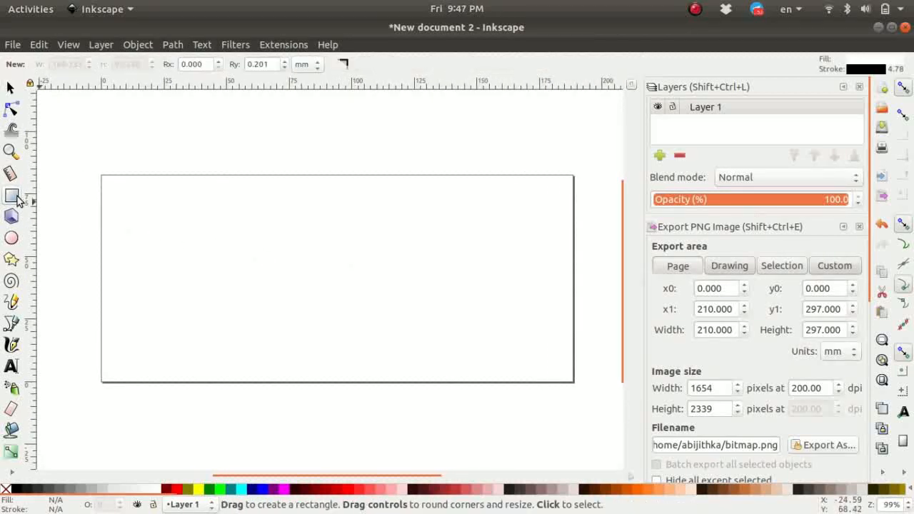
pyautogui.moveTo(101, 176); pyautogui.dragTo(576, 384)
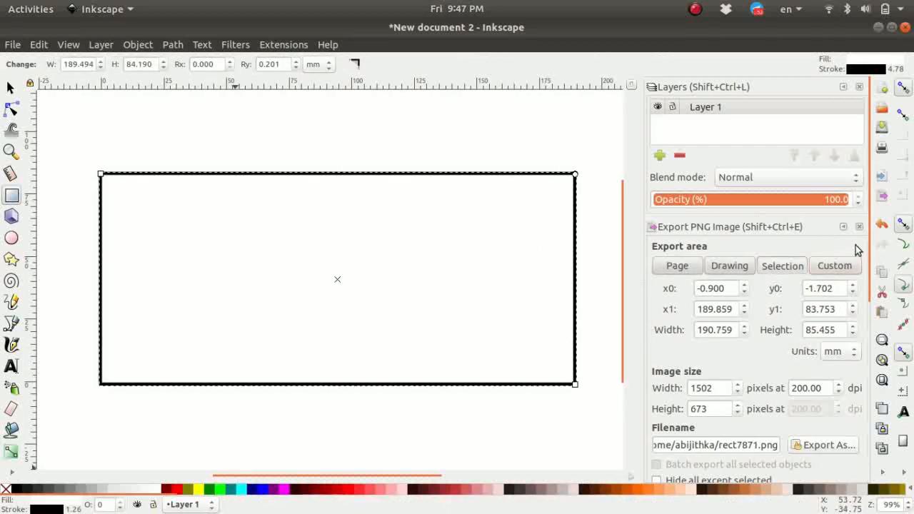
# Remove the rectangle's stroke and give it a flat light grey fill, e3e3e3ff.
pyautogui.scroll(-6, 876, 245)
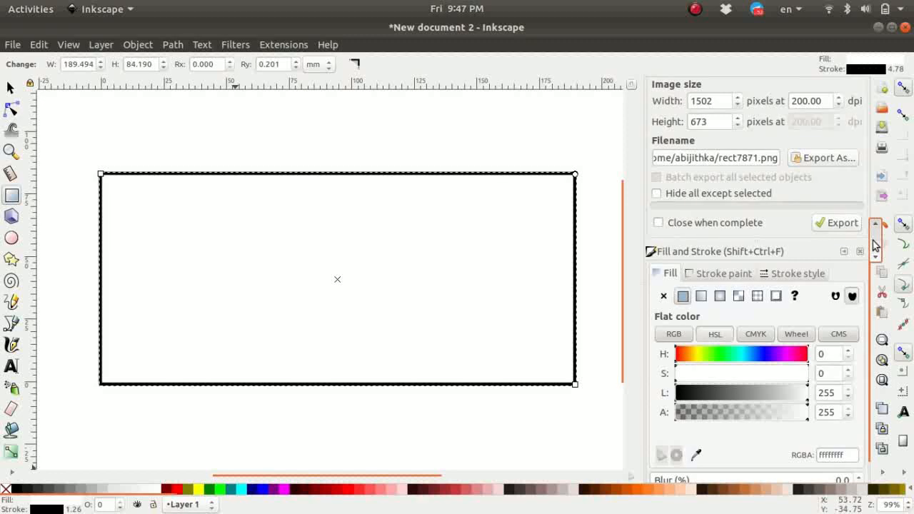
pyautogui.click(711, 275)
pyautogui.click(665, 297)
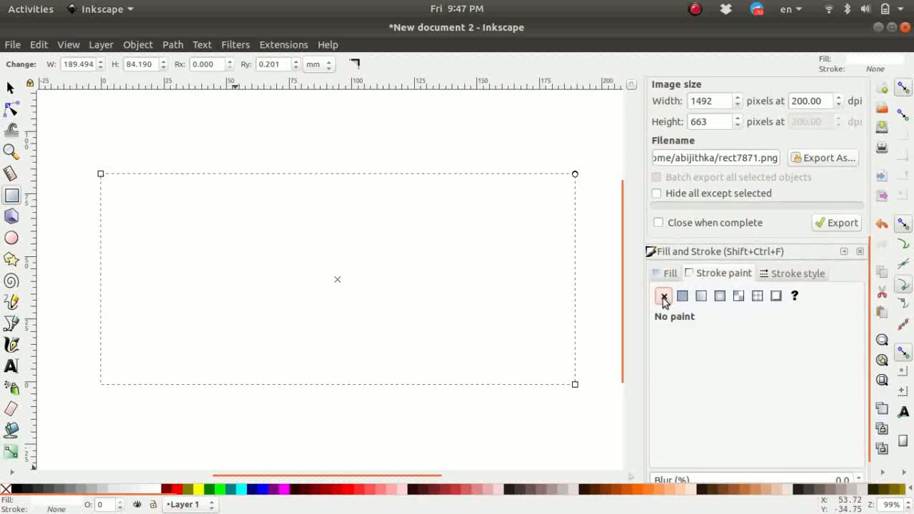
pyautogui.click(668, 272)
pyautogui.click(682, 297)
pyautogui.moveTo(698, 393); pyautogui.dragTo(793, 421)
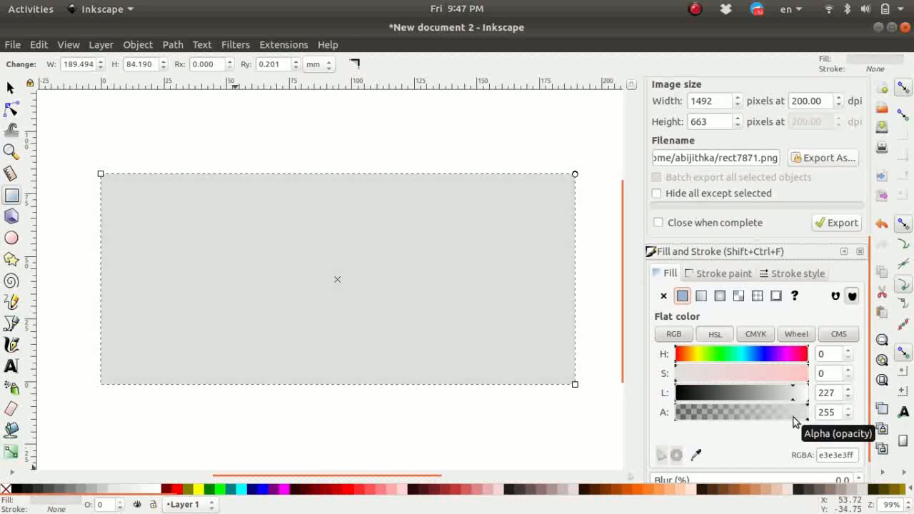
# Import the Inkscape logo PNG as an embedded image, with DPI from file and automatic rendering mode.
pyautogui.moveTo(502, 374); pyautogui.dragTo(495, 340)
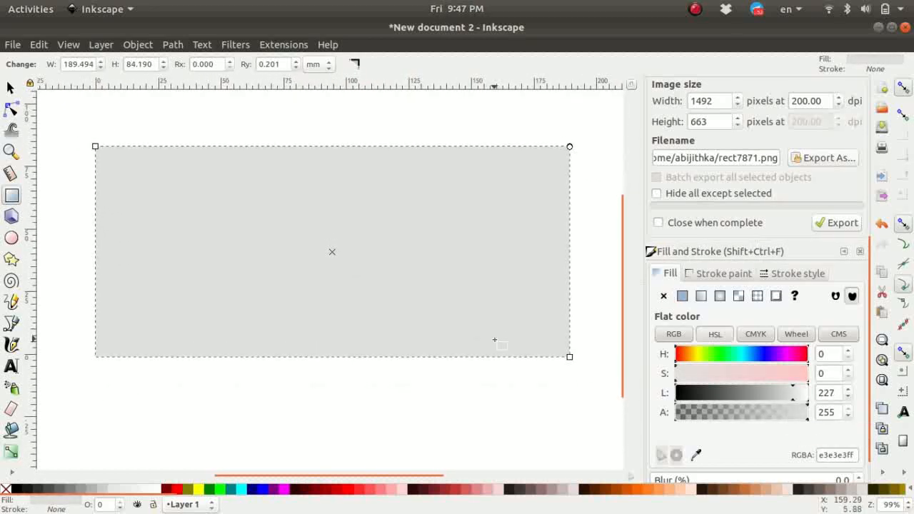
pyautogui.click(13, 45)
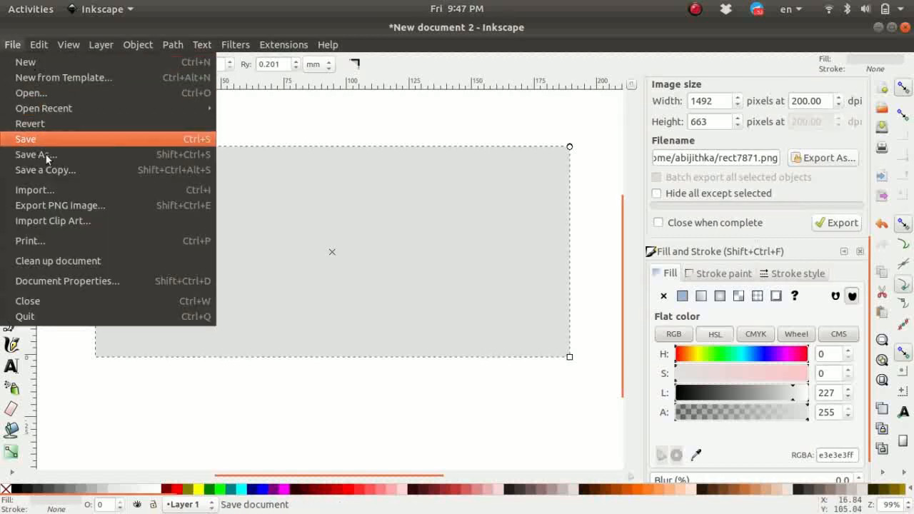
pyautogui.click(62, 190)
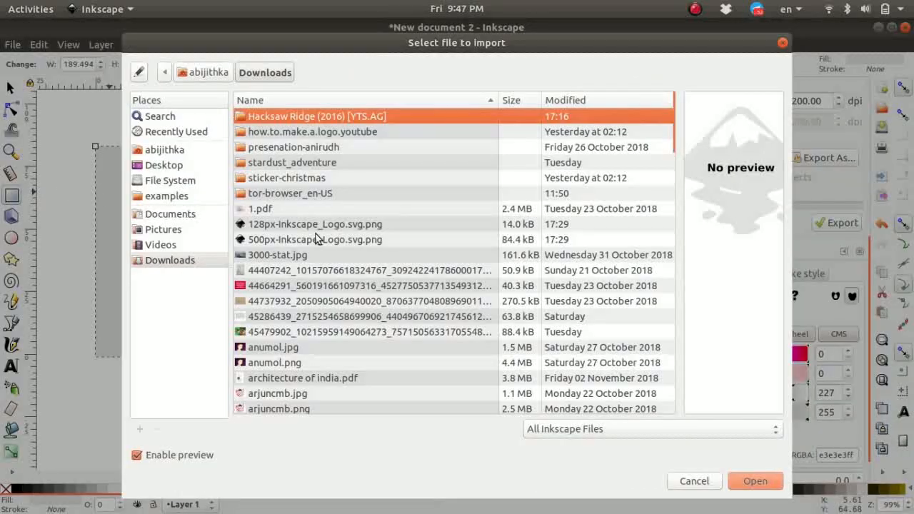
pyautogui.write('in')
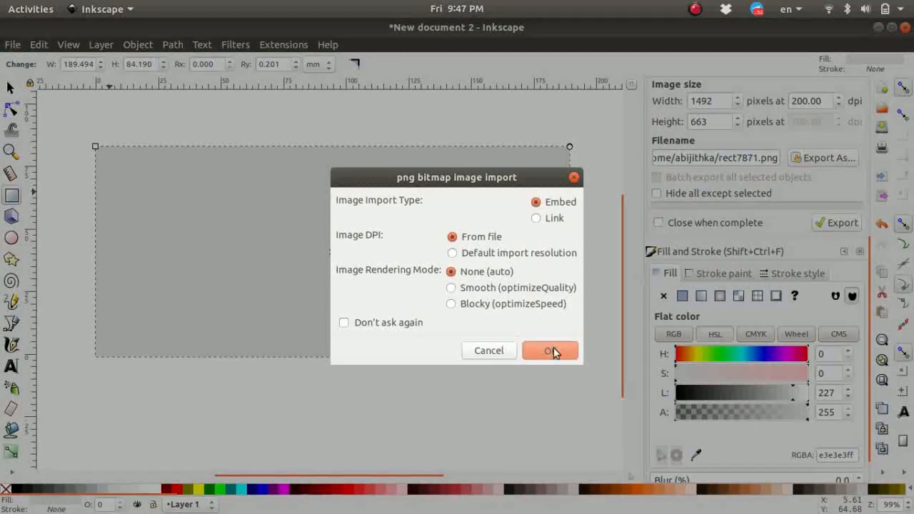
pyautogui.click(553, 350)
# Scale the logo image down to about 55 × 57 mm and place it on the left part of the grey rectangle.
pyautogui.click(10, 87)
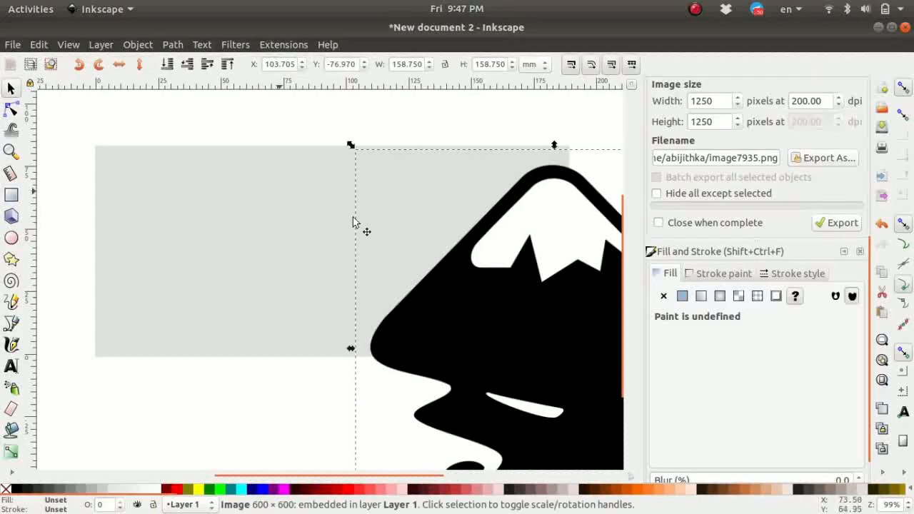
pyautogui.scroll(-1, 500, 314)
pyautogui.moveTo(524, 326); pyautogui.dragTo(241, 241)
pyautogui.scroll(-2, 241, 241)
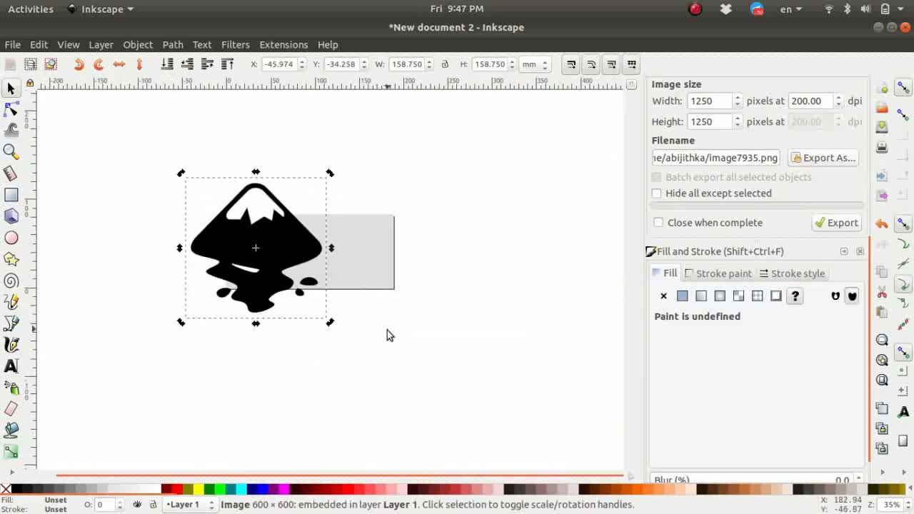
pyautogui.click(396, 280)
pyautogui.click(236, 271)
pyautogui.moveTo(331, 321); pyautogui.dragTo(240, 238)
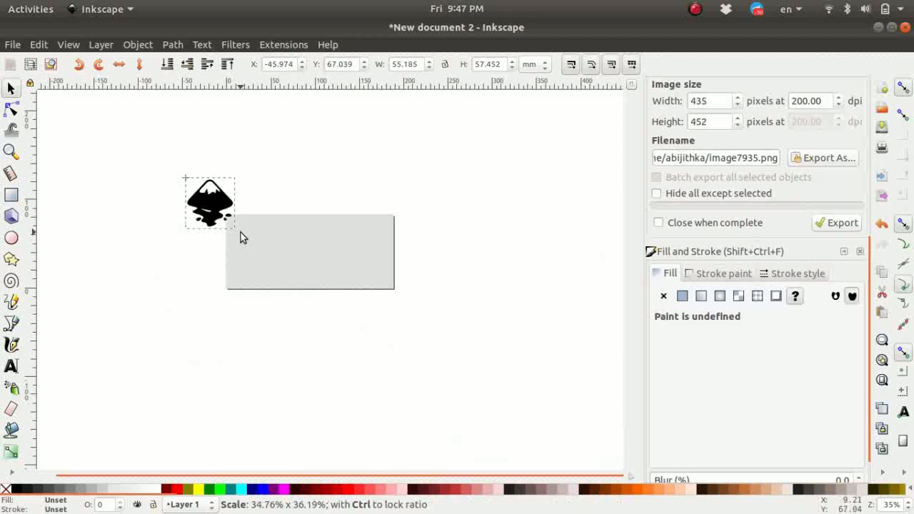
pyautogui.scroll(2, 242, 232)
pyautogui.moveTo(183, 161); pyautogui.dragTo(274, 251)
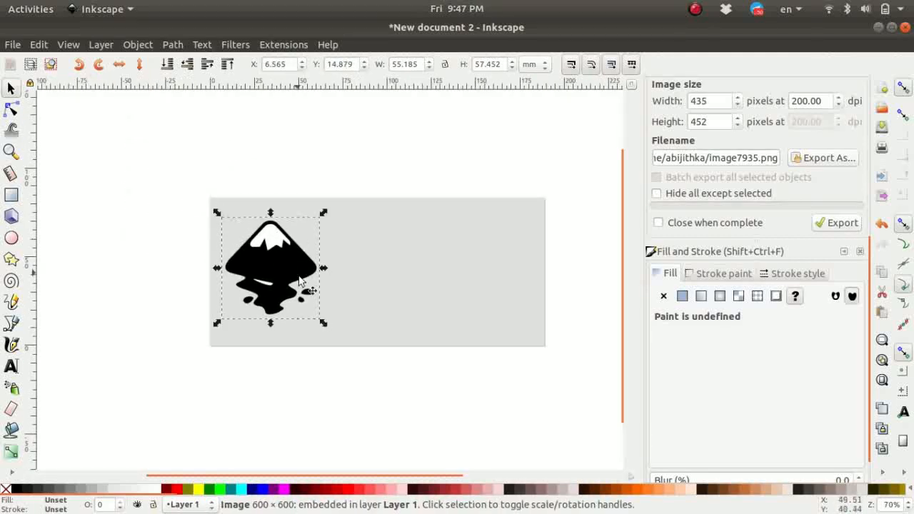
# Adjust the logo's size to about 56 × 57 mm and shift it slightly closer to the rectangle's left edge.
pyautogui.moveTo(322, 321); pyautogui.dragTo(327, 330)
pyautogui.scroll(1, 424, 292)
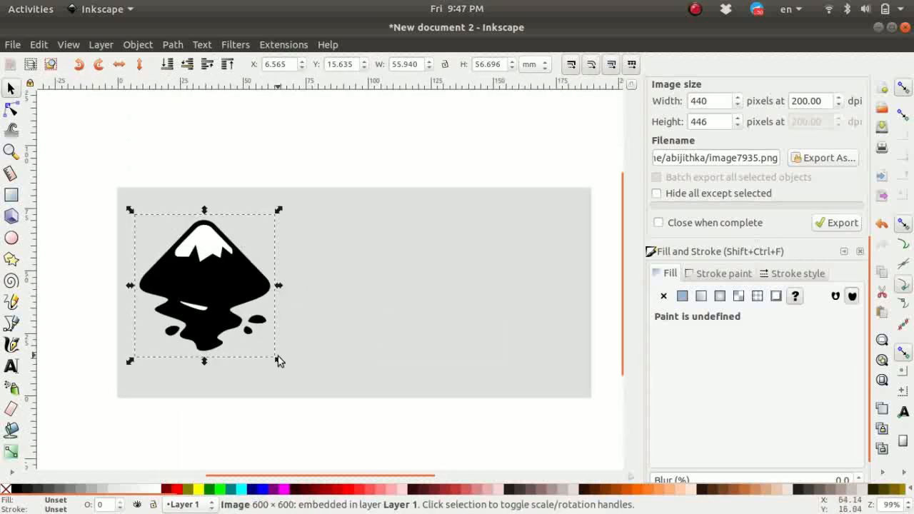
pyautogui.moveTo(280, 368); pyautogui.dragTo(280, 364)
pyautogui.moveTo(207, 275); pyautogui.dragTo(200, 273)
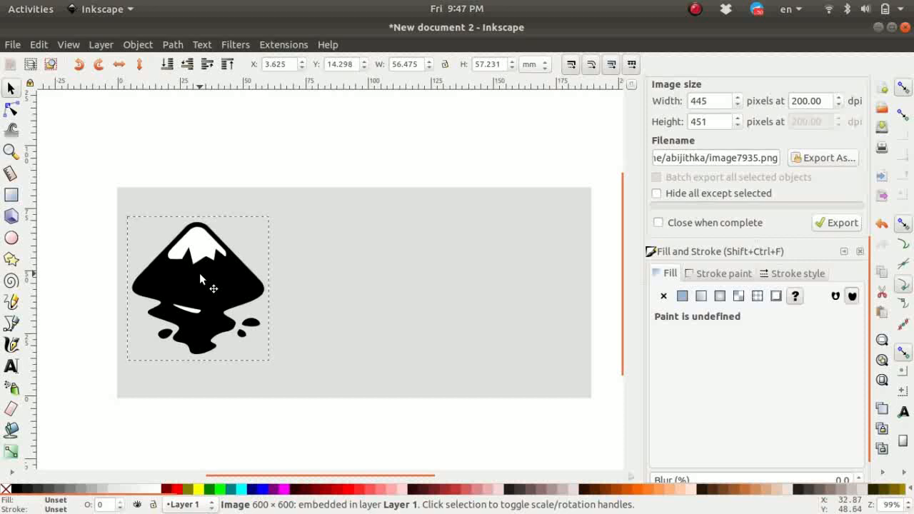
pyautogui.hscroll(2, 429, 307)
pyautogui.click(334, 165)
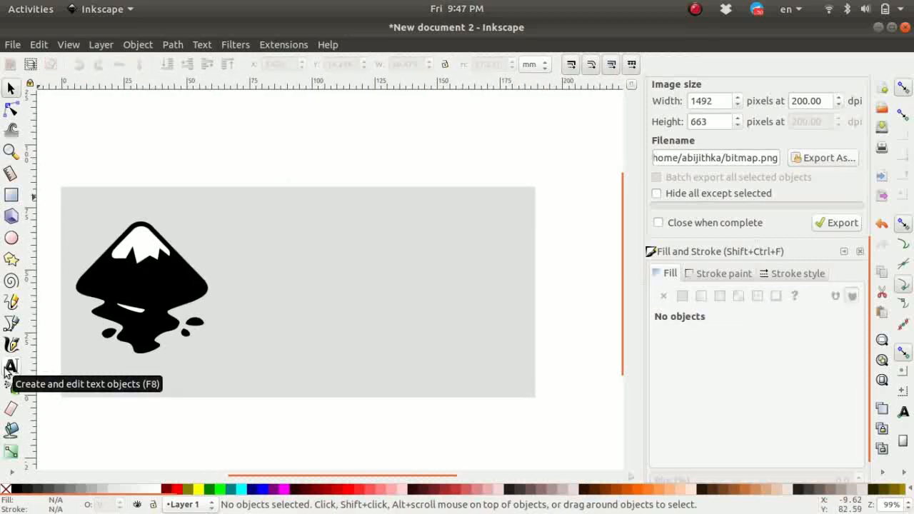
# Add a new layer above Layer 1 with the default name.
pyautogui.scroll(5, 867, 241)
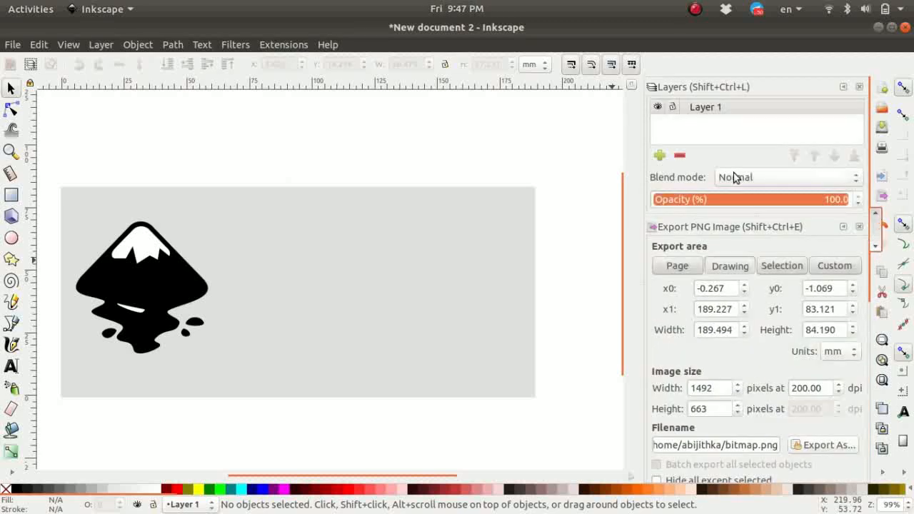
pyautogui.click(660, 155)
pyautogui.click(510, 298)
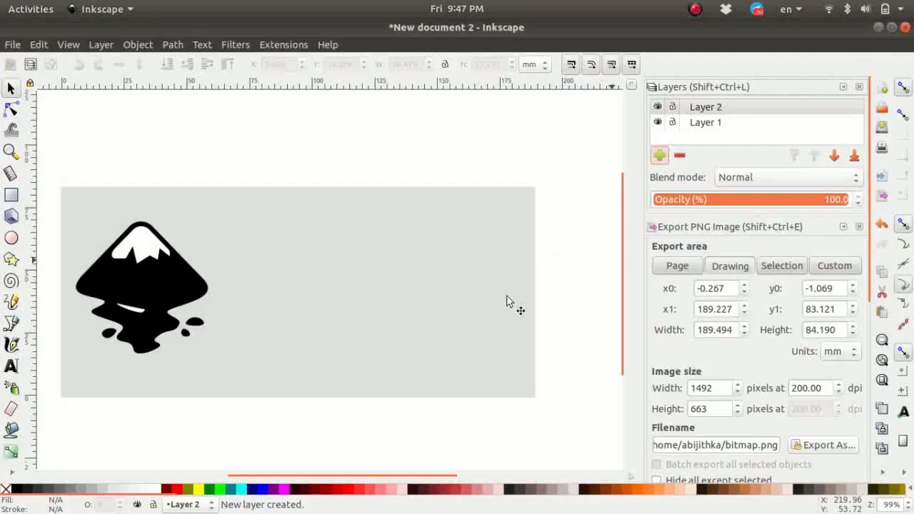
# Create the text "Draw Freely" on the grey rectangle, to the right of the logo.
pyautogui.click(11, 366)
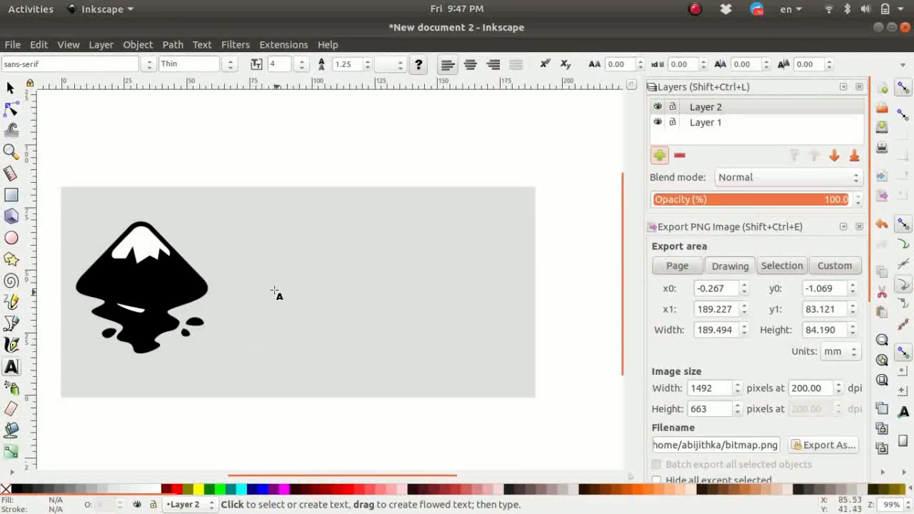
pyautogui.click(246, 283)
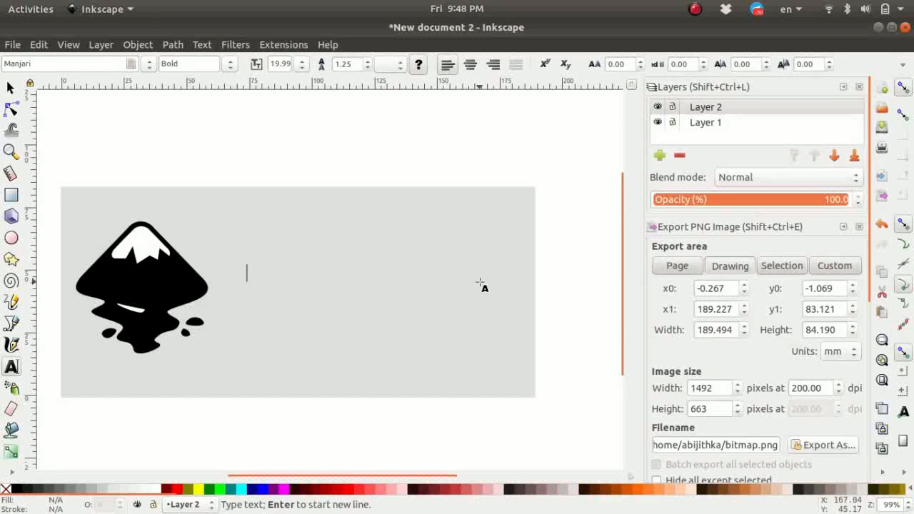
pyautogui.write('Draw ')
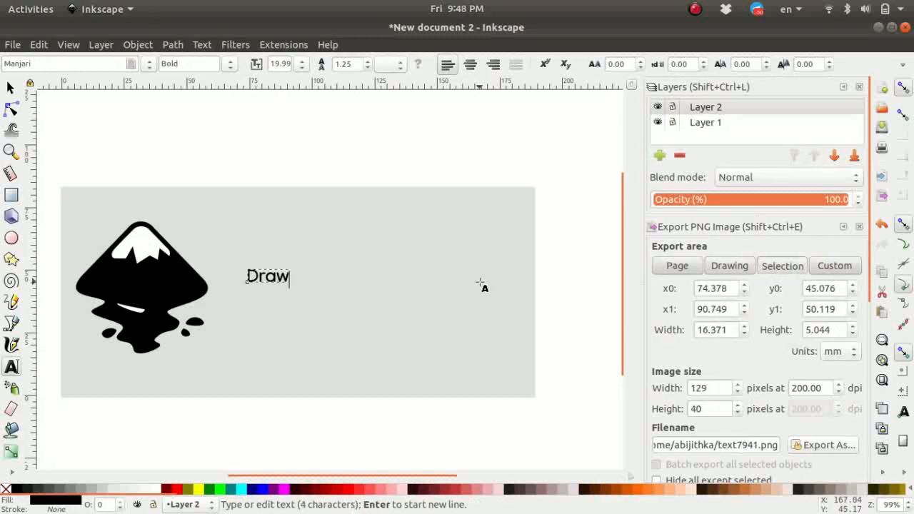
pyautogui.write('Freely')
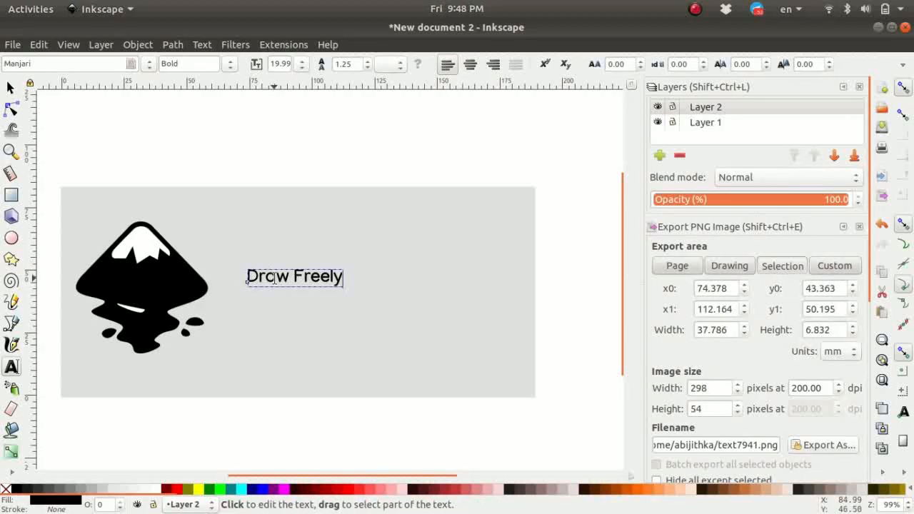
# Set the word "Draw" in the text to the Thin font style.
pyautogui.doubleClick(274, 279)
pyautogui.click(230, 64)
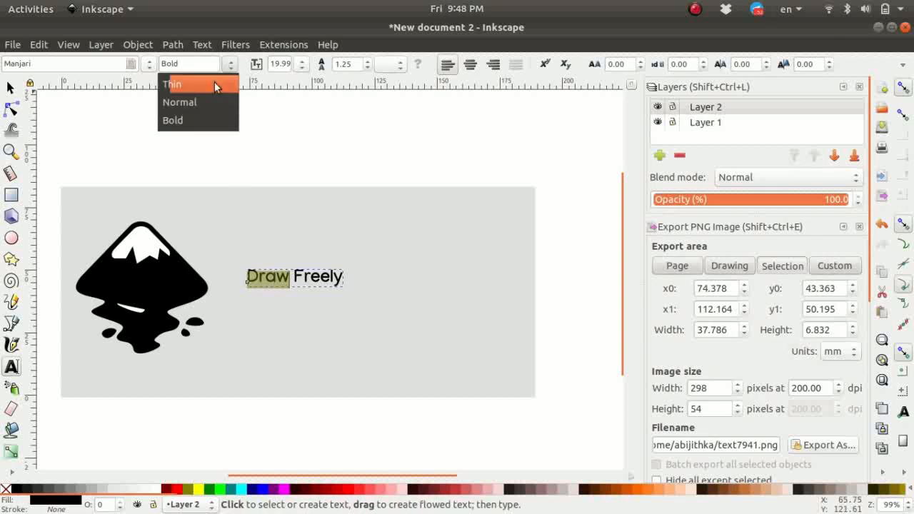
pyautogui.click(208, 90)
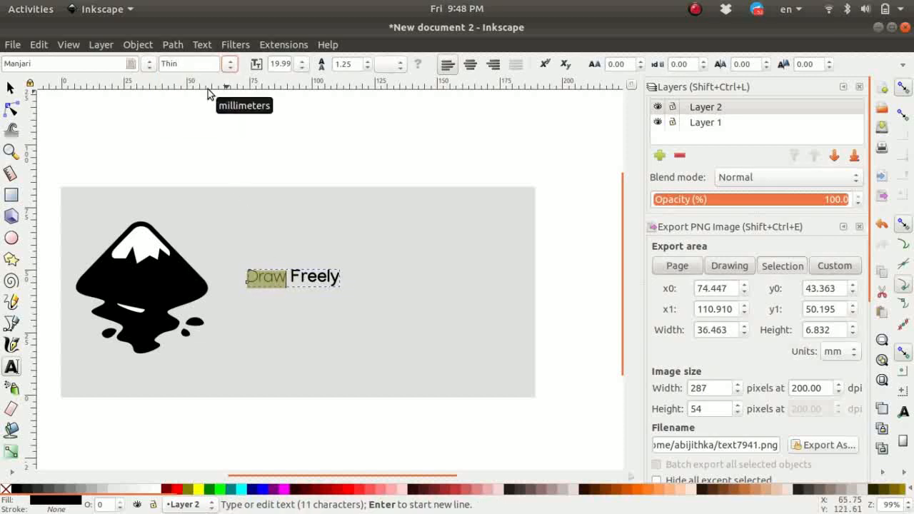
# Set the font size of the whole "Draw Freely" text to 64.
pyautogui.click(303, 278)
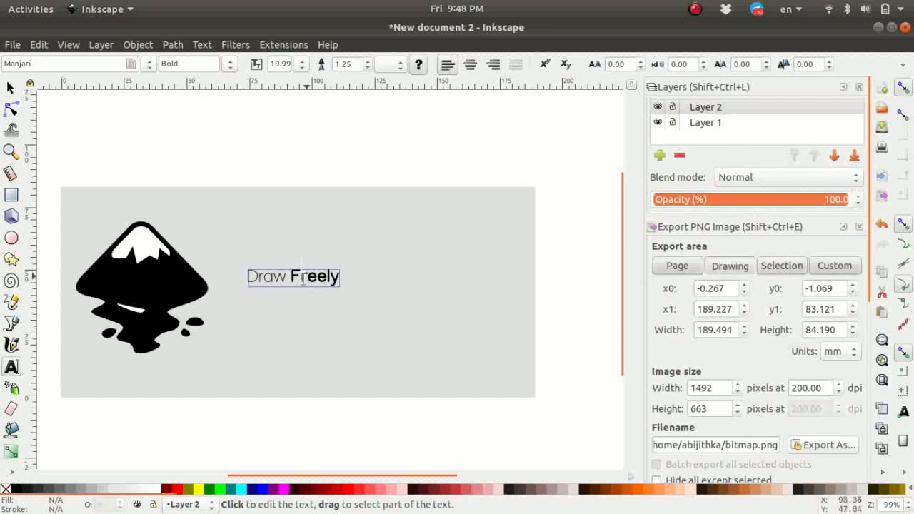
pyautogui.tripleClick(271, 280)
pyautogui.click(302, 65)
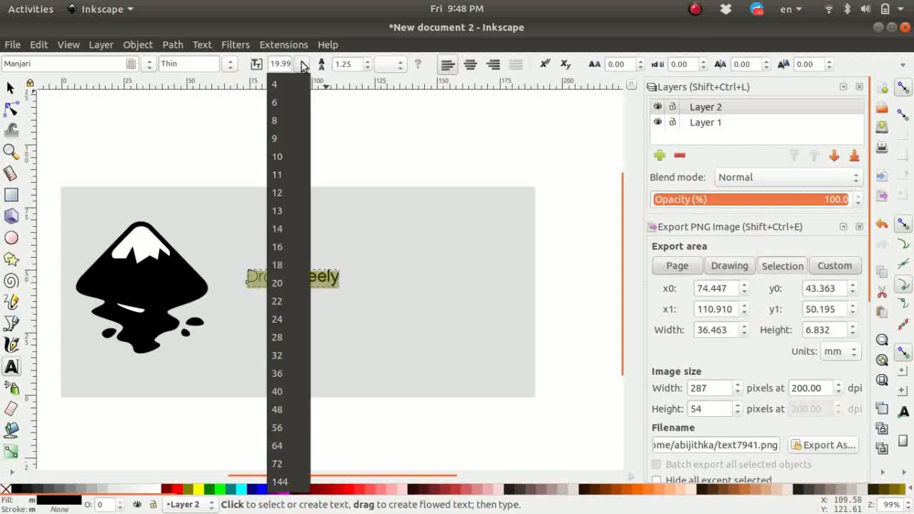
pyautogui.click(303, 445)
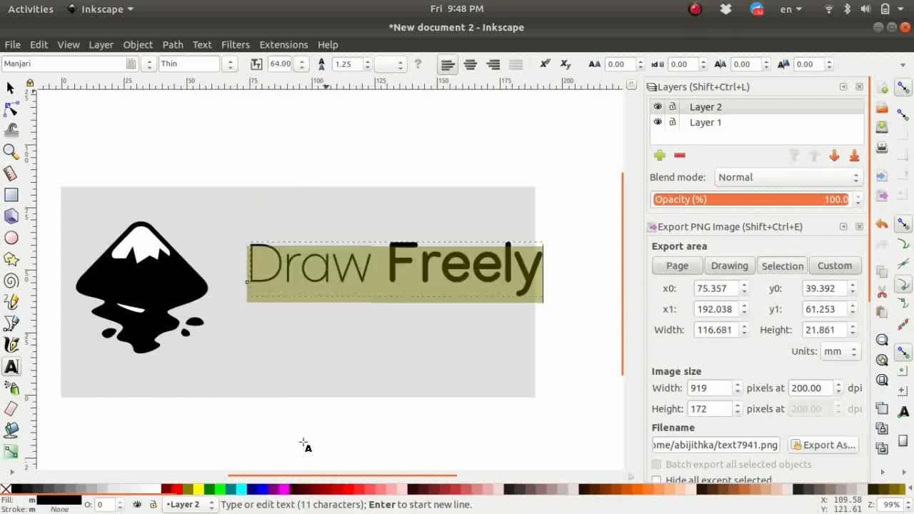
pyautogui.doubleClick(465, 264)
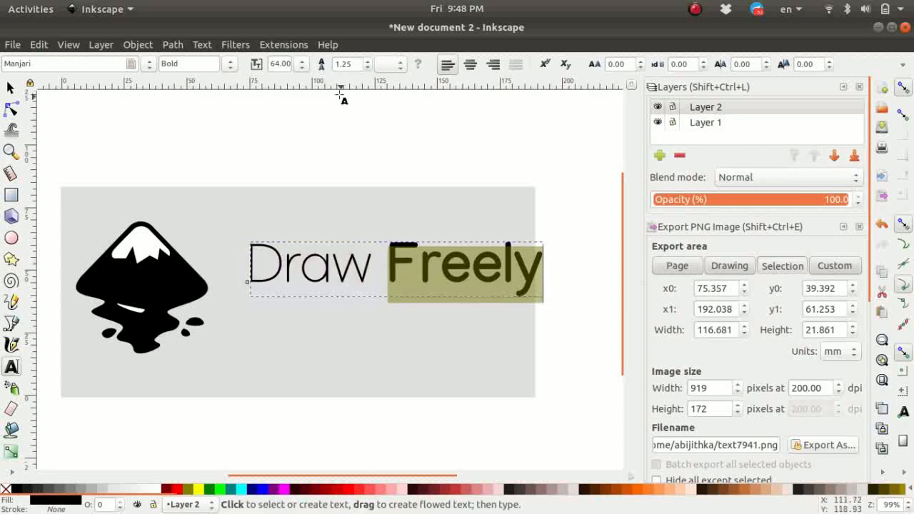
pyautogui.click(303, 63)
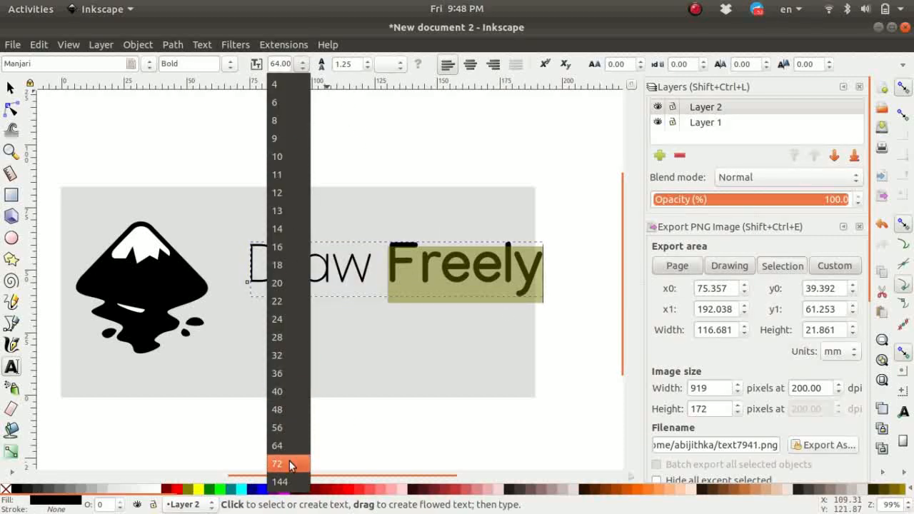
pyautogui.click(377, 245)
# Reduce the font size of the word "Draw" to 56.
pyautogui.doubleClick(331, 264)
pyautogui.click(300, 64)
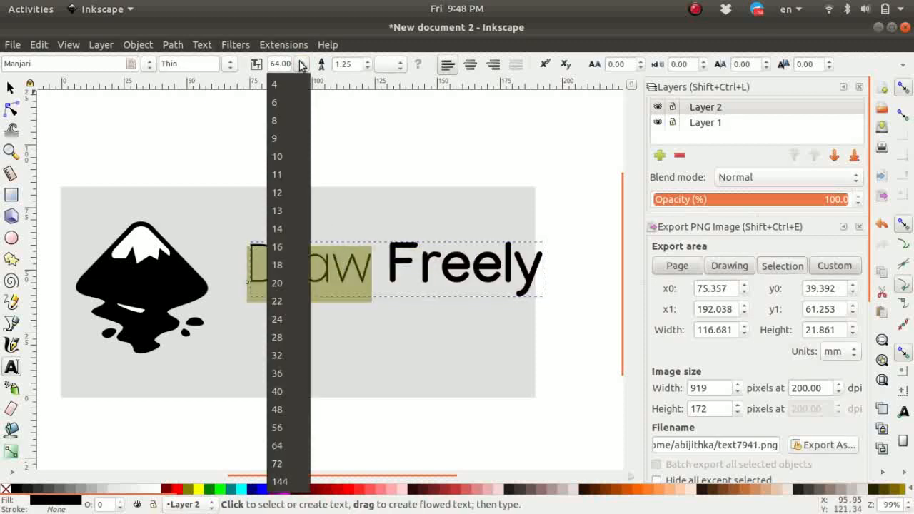
pyautogui.click(283, 430)
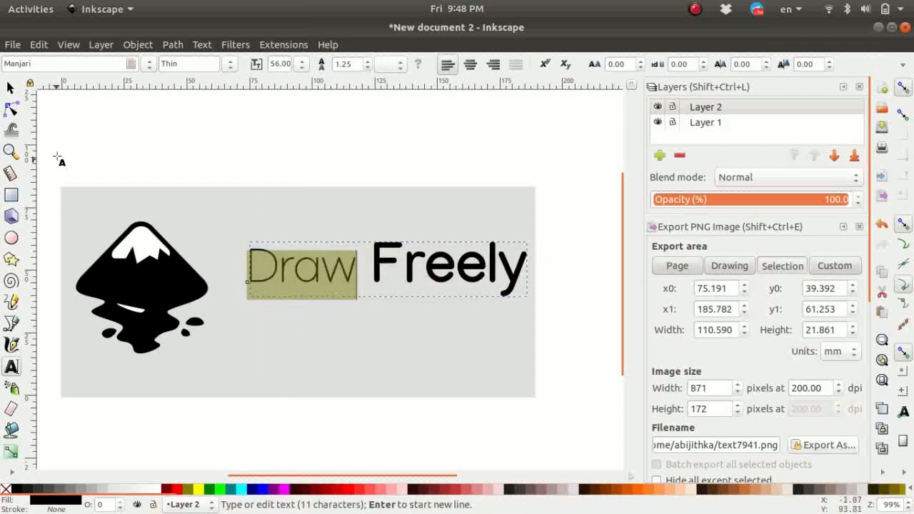
# Move the "Draw Freely" text down and closer to the logo, to about X 69 mm, Y 27 mm.
pyautogui.click(10, 87)
pyautogui.click(493, 183)
pyautogui.moveTo(465, 279)
pyautogui.mouseDown()
pyautogui.moveTo(464, 316)
pyautogui.moveTo(447, 313)
pyautogui.mouseUp()
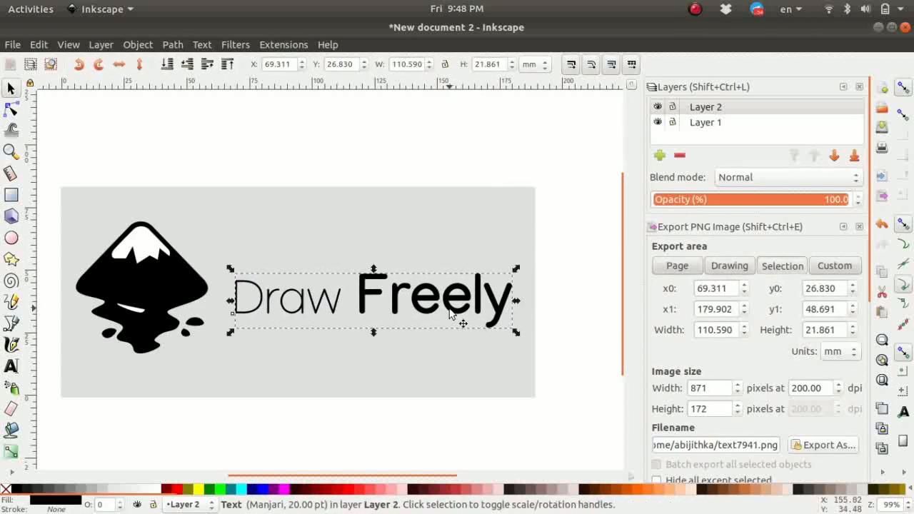
# Fill the word "Freely" in the text with white by setting its lightness to 255.
pyautogui.click(12, 365)
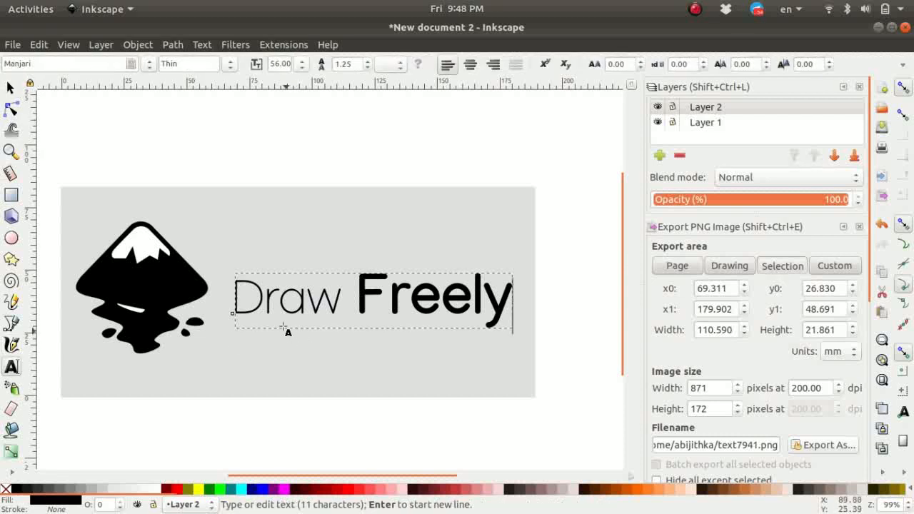
pyautogui.doubleClick(398, 295)
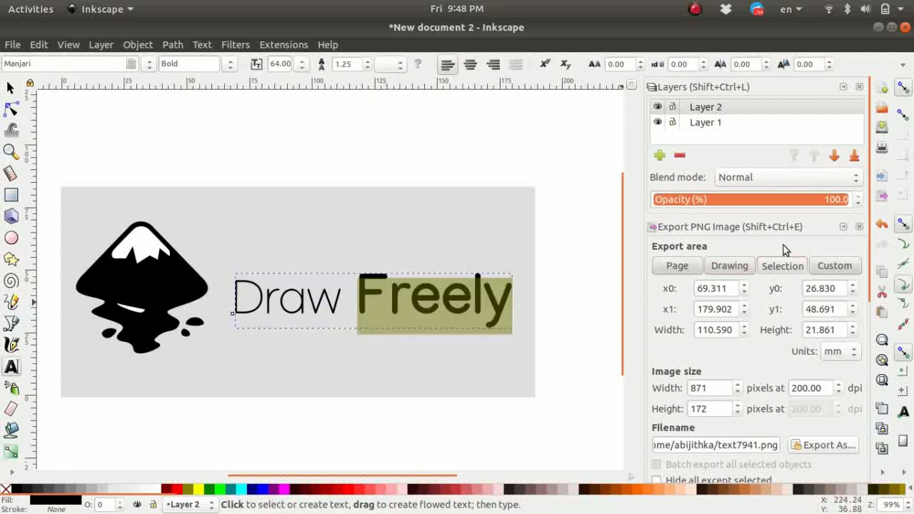
pyautogui.hotkey('shift', 'ctrl', 'f')
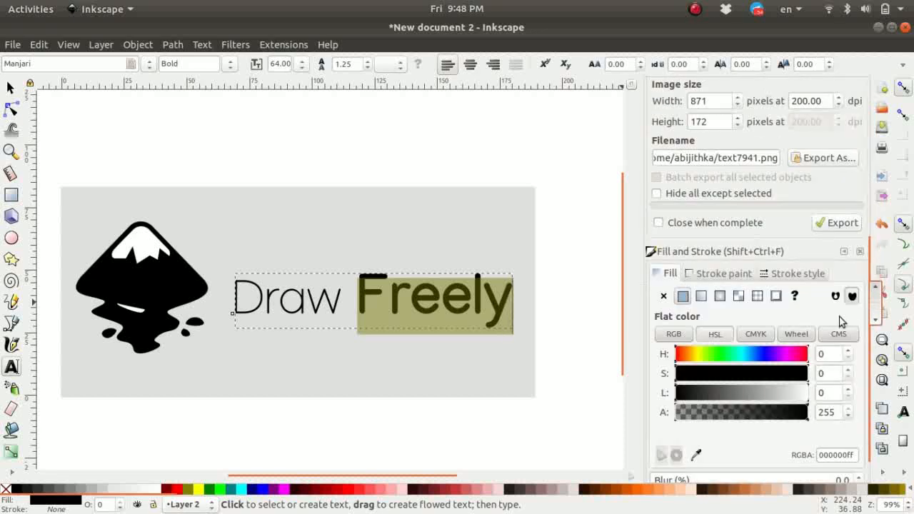
pyautogui.moveTo(770, 399); pyautogui.dragTo(809, 397)
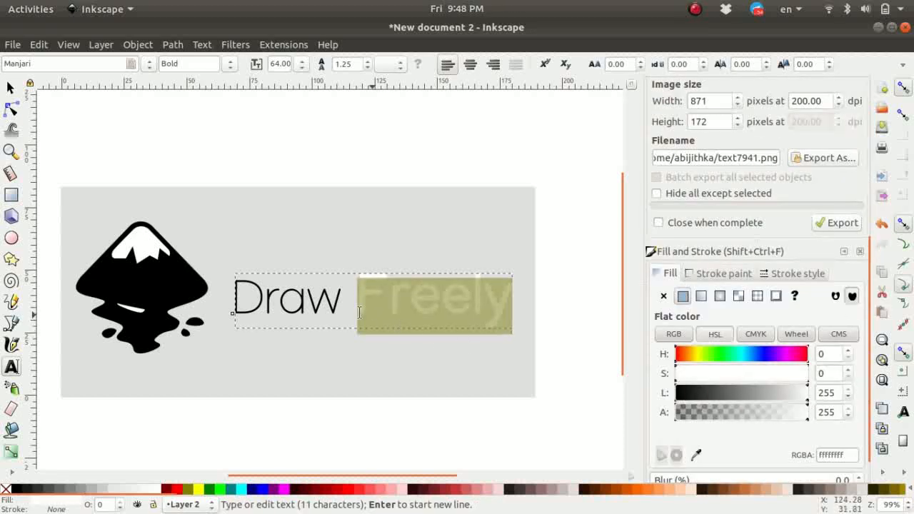
# Fill the word "Draw" with white as well and deselect the text.
pyautogui.click(320, 308)
pyautogui.doubleClick(320, 308)
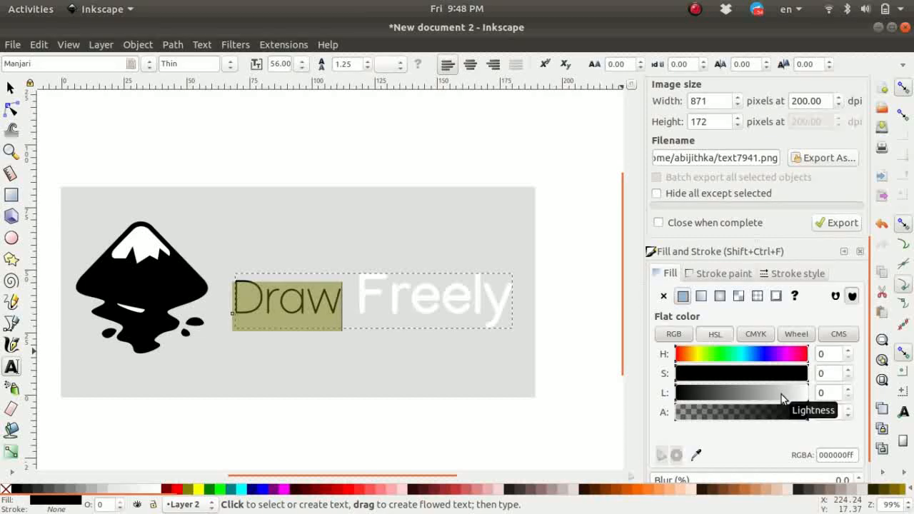
pyautogui.moveTo(781, 394); pyautogui.dragTo(820, 398)
pyautogui.click(11, 87)
pyautogui.click(569, 160)
# Change the fill of the light grey background rectangle from flat colour to a radial gradient.
pyautogui.scroll(-1, 429, 243)
pyautogui.click(375, 234)
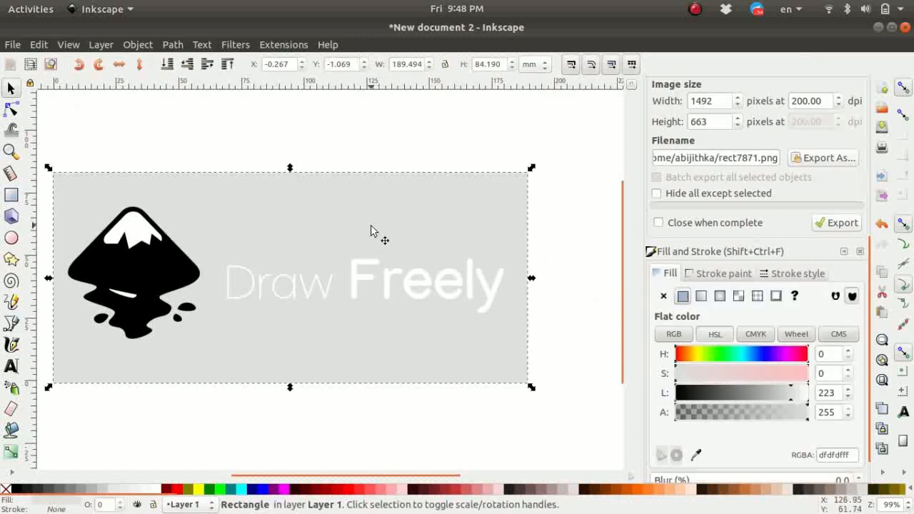
pyautogui.scroll(-1, 374, 232)
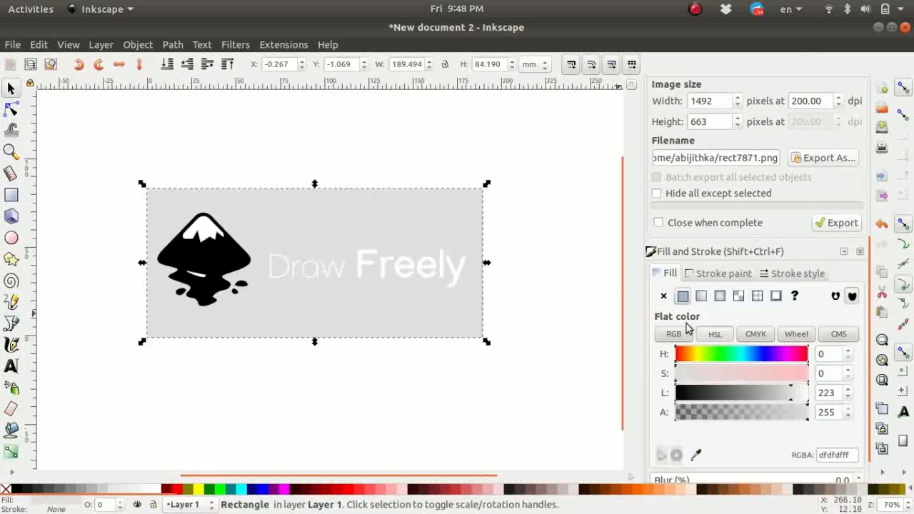
pyautogui.click(720, 295)
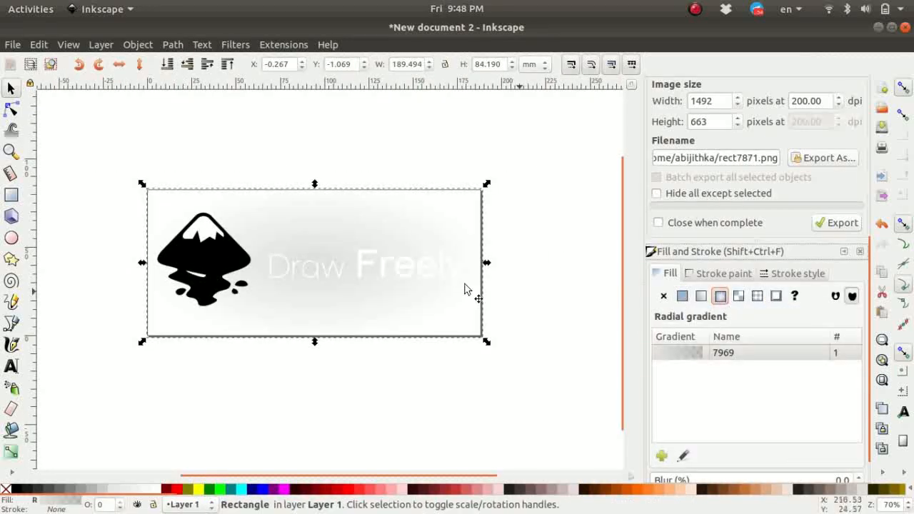
# Recolour the background's radial gradient with a white centre stop and a black, fully transparent outer stop.
pyautogui.click(11, 110)
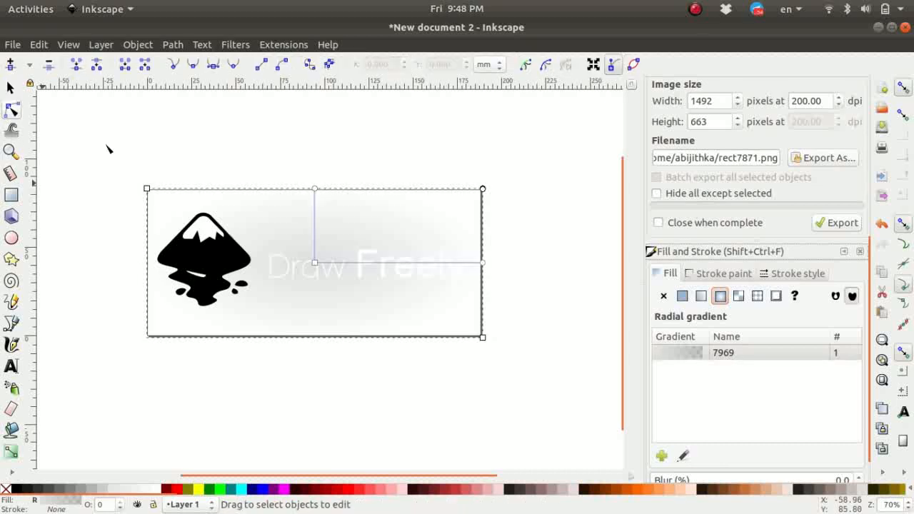
pyautogui.click(484, 263)
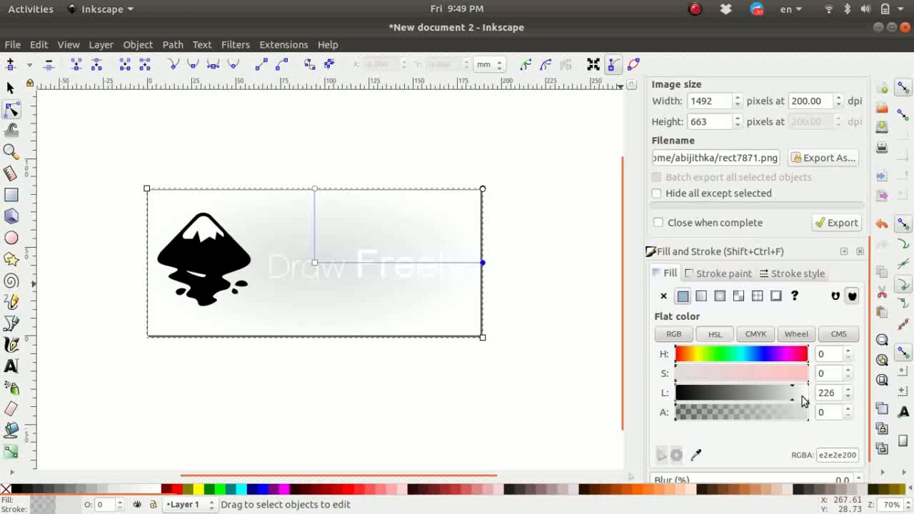
pyautogui.moveTo(792, 395); pyautogui.dragTo(840, 395)
pyautogui.click(313, 263)
pyautogui.moveTo(755, 394); pyautogui.dragTo(564, 398)
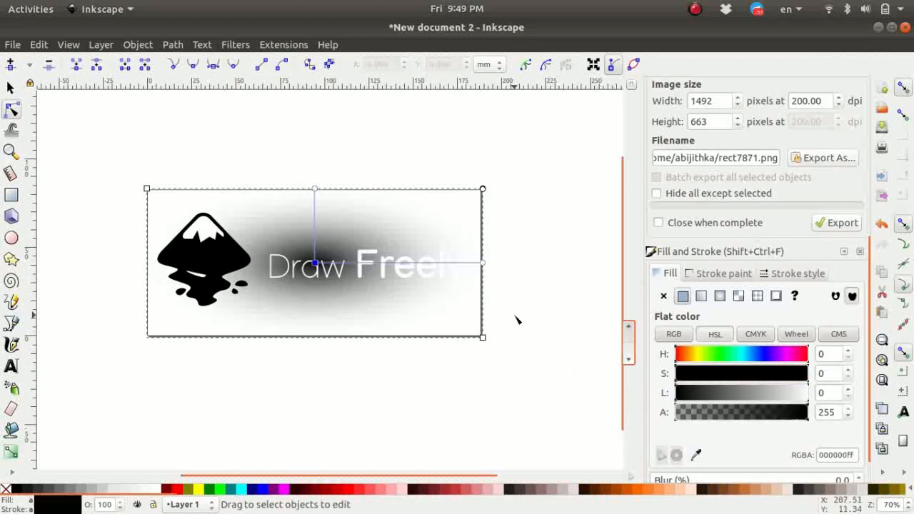
pyautogui.moveTo(678, 392)
pyautogui.mouseDown()
pyautogui.moveTo(816, 405)
pyautogui.moveTo(593, 400)
pyautogui.mouseUp()
pyautogui.click(483, 263)
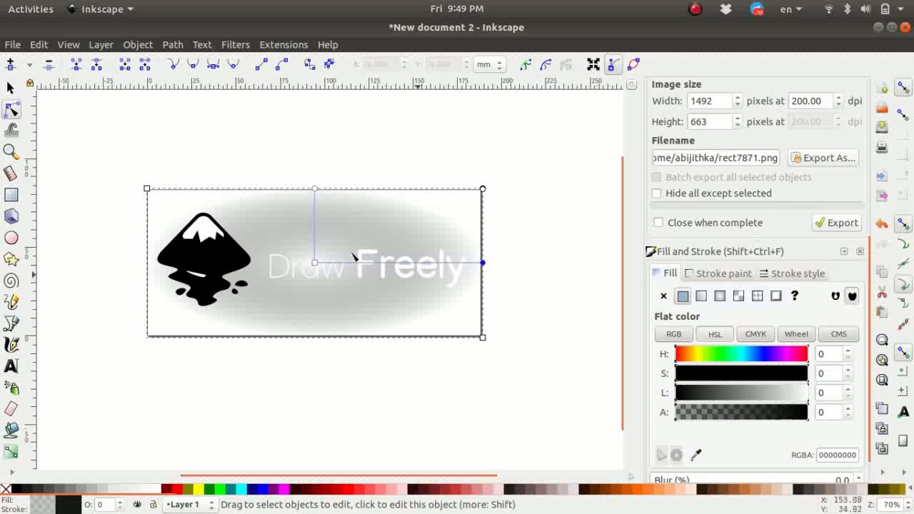
# Stretch the radial gradient's horizontal and vertical radii beyond the edges of the background rectangle.
pyautogui.scroll(-1, 359, 280)
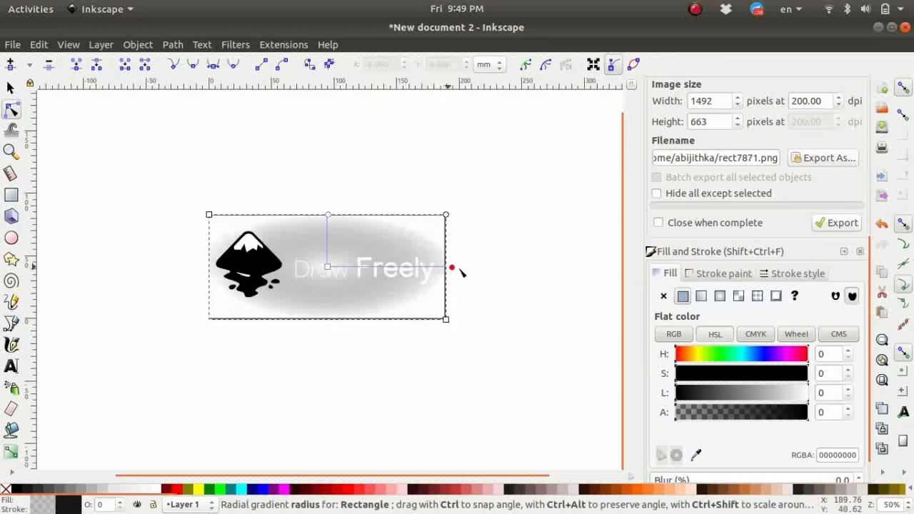
pyautogui.moveTo(450, 268); pyautogui.dragTo(526, 270)
pyautogui.moveTo(329, 216); pyautogui.dragTo(330, 145)
pyautogui.scroll(-2, 358, 235)
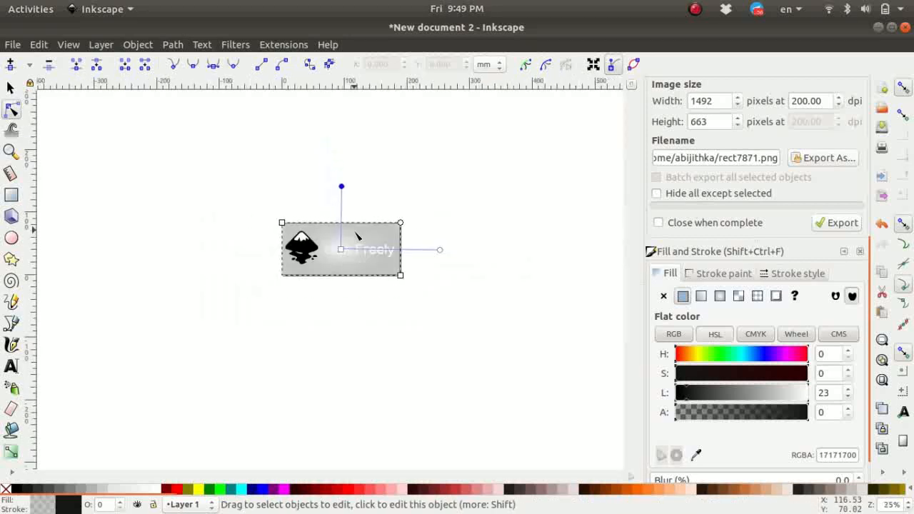
pyautogui.scroll(3, 354, 259)
pyautogui.click(598, 242)
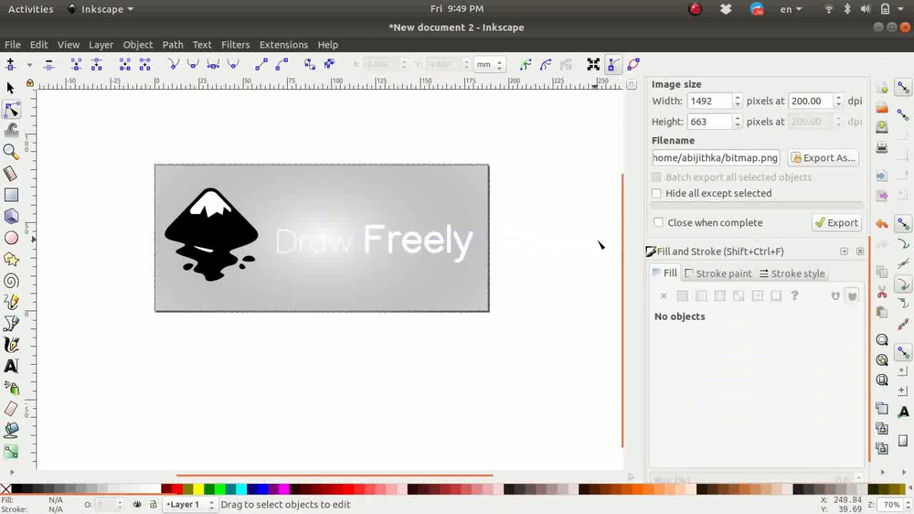
# Move the background gradient's centre next to the upper right side of the logo and readjust its horizontal radius.
pyautogui.click(342, 226)
pyautogui.moveTo(511, 245); pyautogui.dragTo(474, 250)
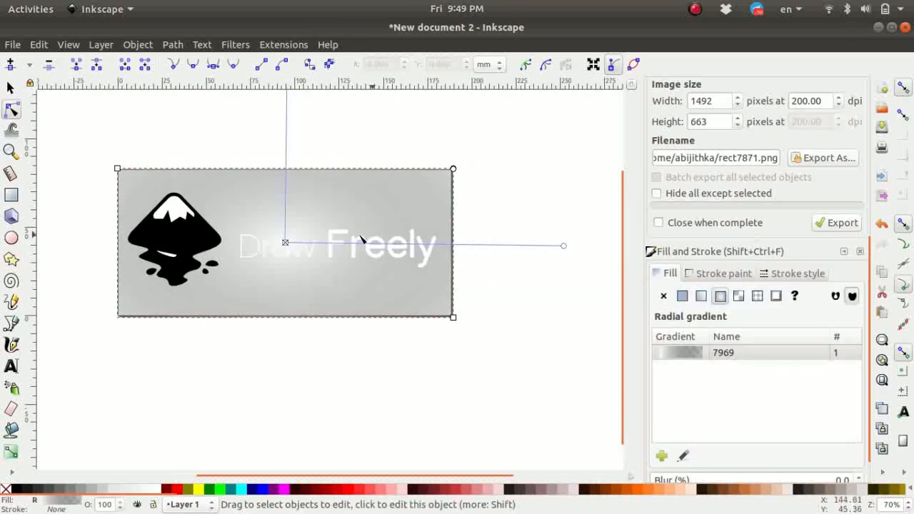
pyautogui.moveTo(289, 244); pyautogui.dragTo(221, 220)
pyautogui.hotkey('ctrl', 'z')
pyautogui.moveTo(498, 220); pyautogui.dragTo(550, 210)
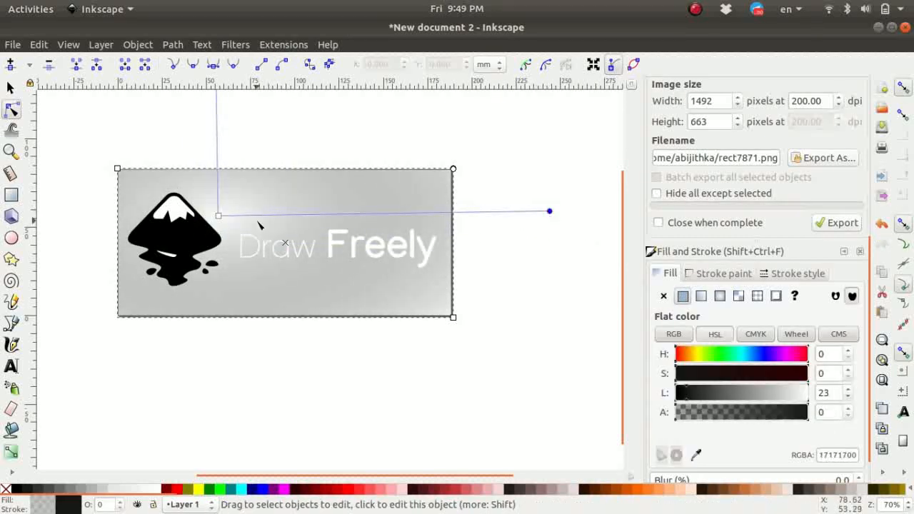
pyautogui.moveTo(213, 220)
pyautogui.mouseDown()
pyautogui.moveTo(202, 226)
pyautogui.moveTo(213, 230)
pyautogui.mouseUp()
# Try lightening the background gradient's outer stop to a lightness of 82.
pyautogui.scroll(-1, 272, 200)
pyautogui.scroll(1, 300, 207)
pyautogui.click(464, 250)
pyautogui.moveTo(694, 393); pyautogui.dragTo(718, 390)
pyautogui.scroll(2, 286, 296)
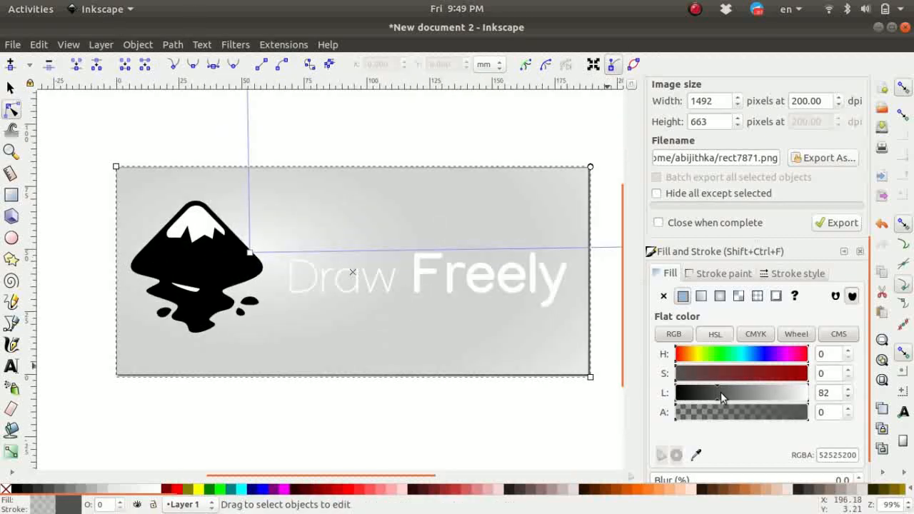
# Set the lightness of the background gradient's outer stop to 0.
pyautogui.scroll(-1, 405, 312)
pyautogui.hscroll(1, 405, 312)
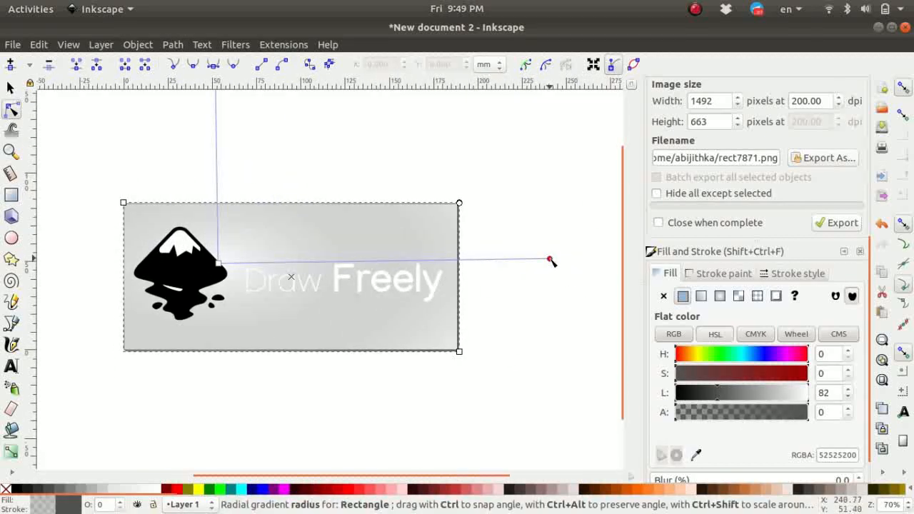
pyautogui.moveTo(707, 395); pyautogui.dragTo(598, 393)
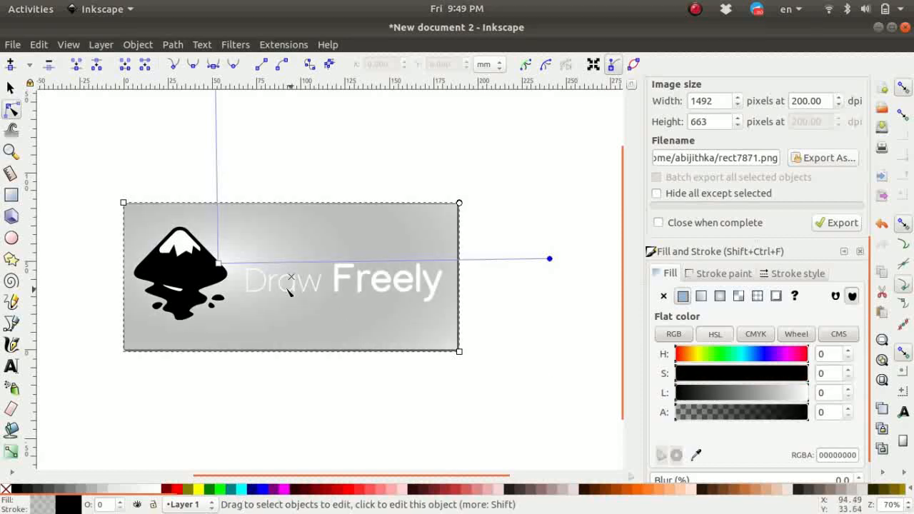
# Extend the gradient's horizontal radius far past the banner's right edge and its vertical radius further above the banner.
pyautogui.scroll(-1, 497, 270)
pyautogui.hscroll(3, 498, 294)
pyautogui.moveTo(444, 262); pyautogui.dragTo(620, 269)
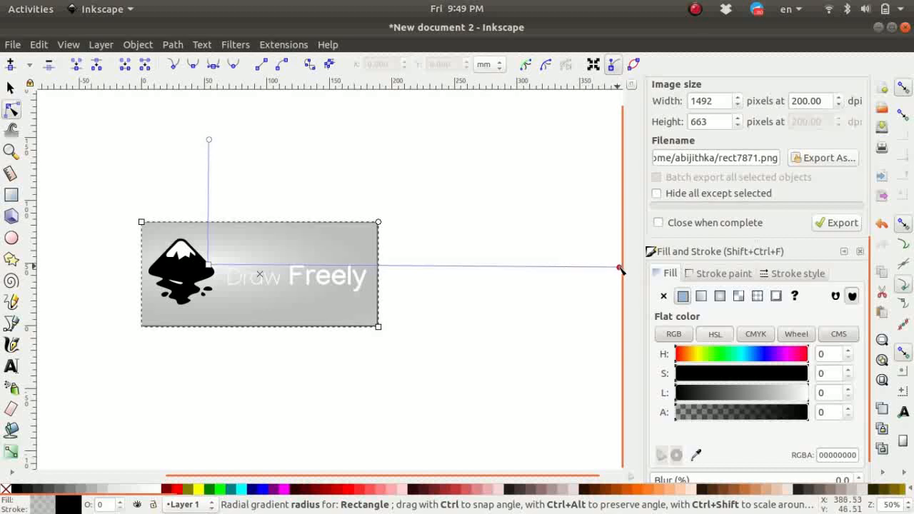
pyautogui.moveTo(211, 141); pyautogui.dragTo(212, 95)
# Examine the background gradient's spread across the whole banner, both zoomed out and up close.
pyautogui.scroll(-2, 314, 249)
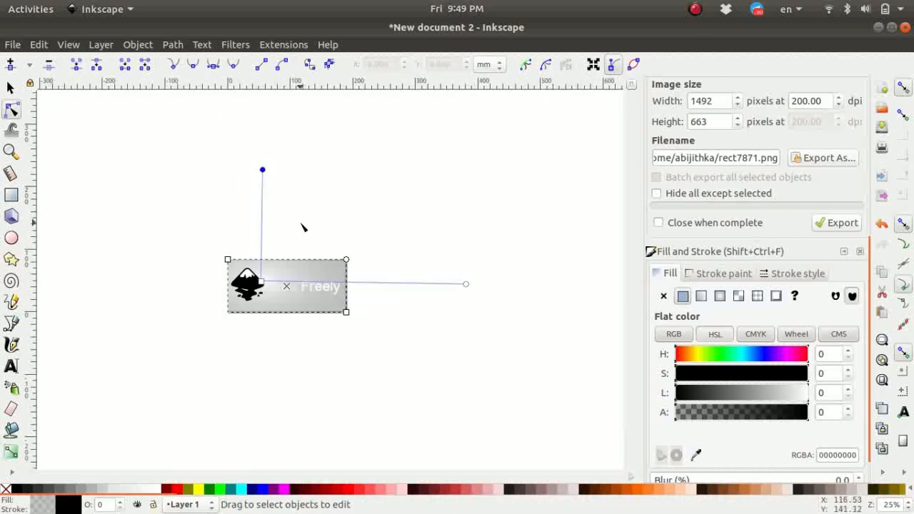
pyautogui.scroll(1, 303, 227)
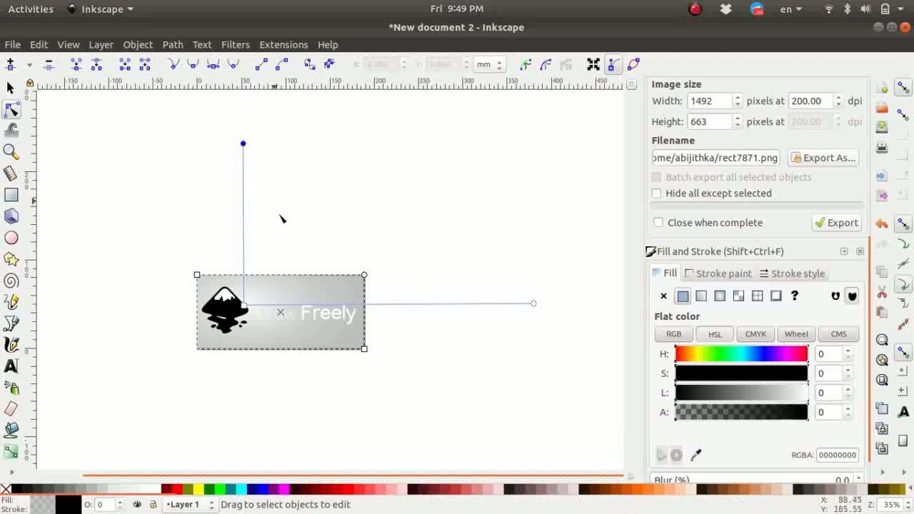
pyautogui.scroll(3, 313, 318)
pyautogui.moveTo(303, 384); pyautogui.dragTo(363, 355)
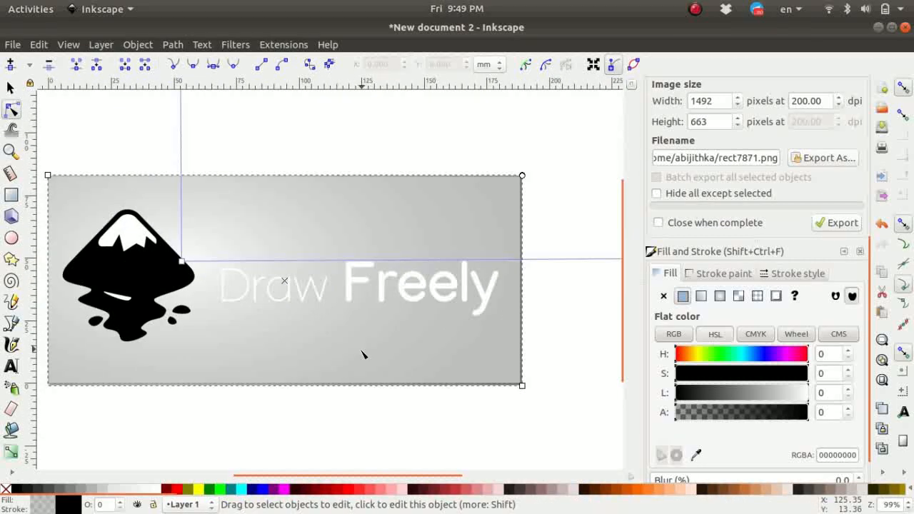
pyautogui.scroll(-2, 362, 337)
pyautogui.moveTo(437, 335); pyautogui.dragTo(393, 333)
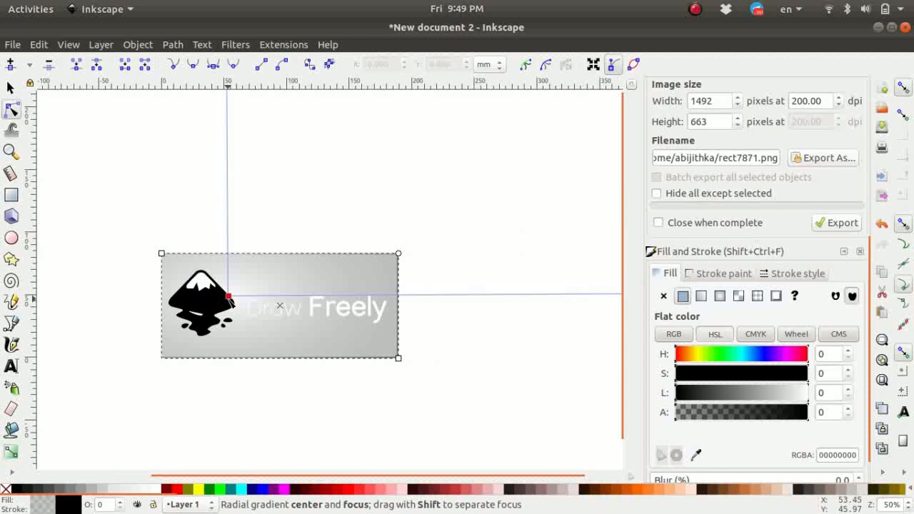
pyautogui.click(397, 299)
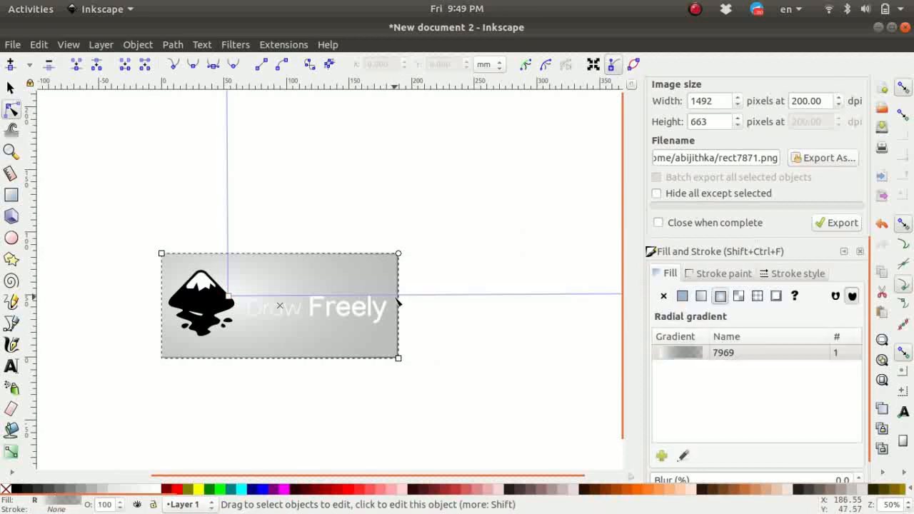
pyautogui.scroll(1, 397, 302)
pyautogui.moveTo(258, 342); pyautogui.dragTo(369, 233)
pyautogui.scroll(2, 348, 343)
pyautogui.scroll(1, 397, 263)
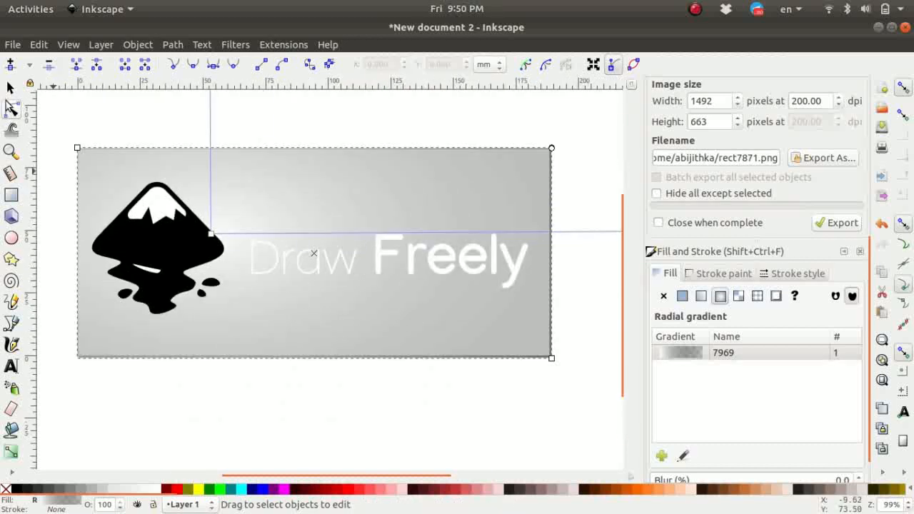
# Convert the "Draw Freely" text object to paths.
pyautogui.click(11, 89)
pyautogui.click(342, 264)
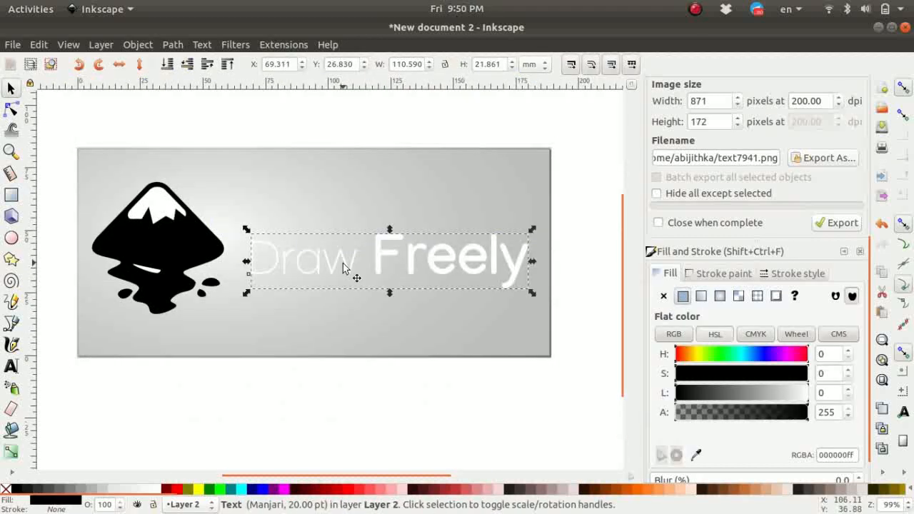
pyautogui.click(137, 46)
pyautogui.moveTo(183, 44)
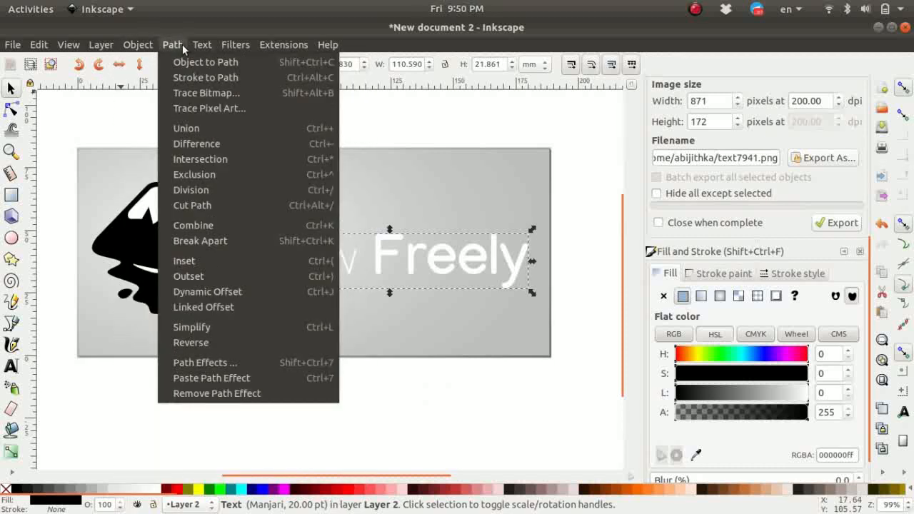
pyautogui.click(187, 62)
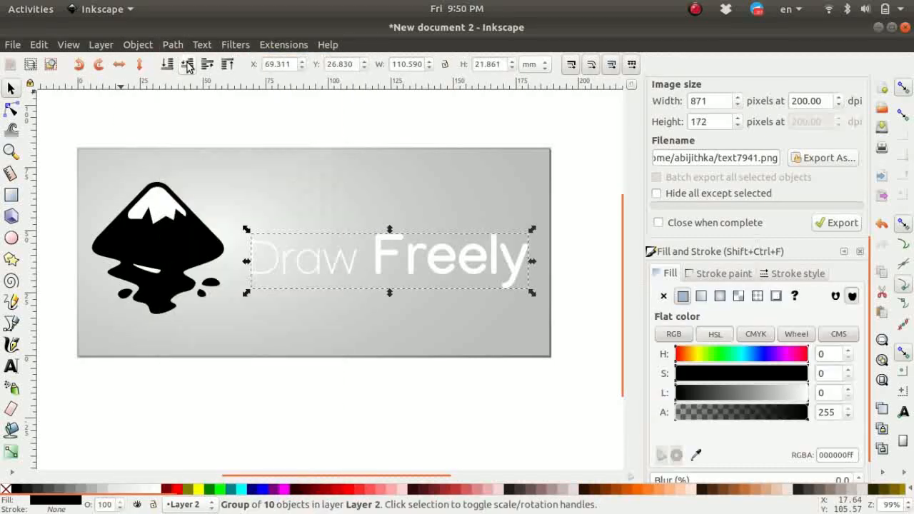
pyautogui.click(380, 260)
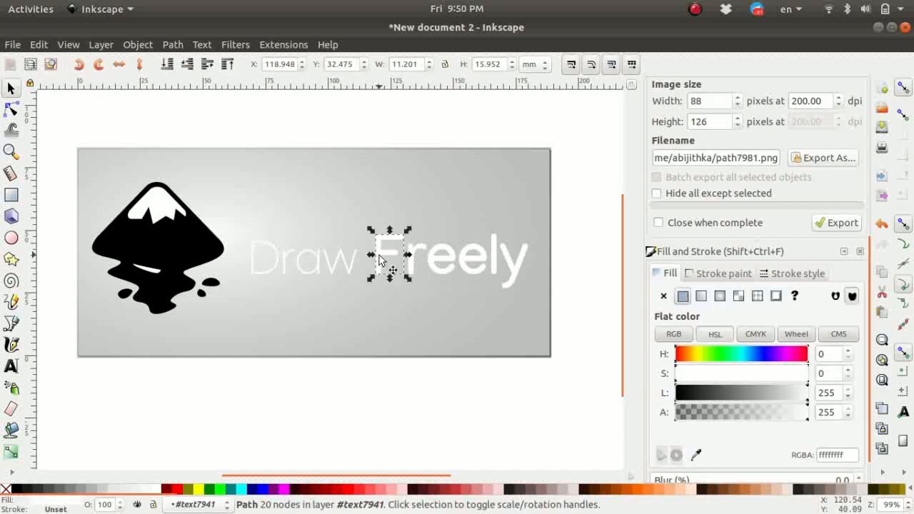
pyautogui.moveTo(233, 182); pyautogui.dragTo(258, 233)
pyautogui.hotkey('ctrl', 'z')
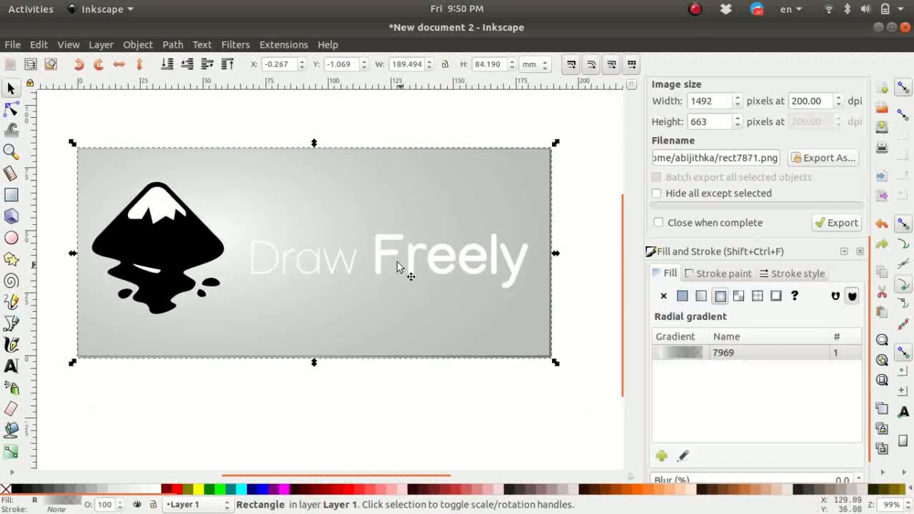
# Select all ten letter paths of "Draw Freely" inside their group and union them into a single path.
pyautogui.click(394, 260)
pyautogui.doubleClick(386, 251)
pyautogui.click(386, 252)
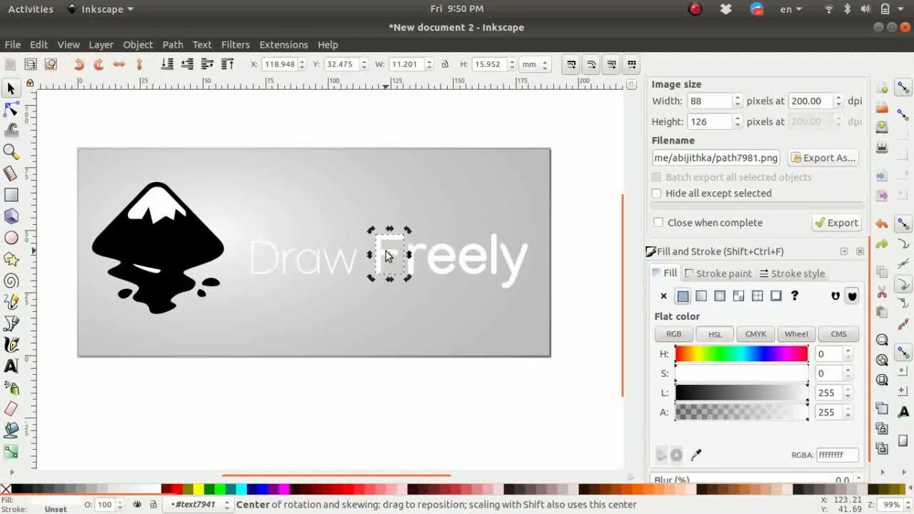
pyautogui.moveTo(557, 428)
pyautogui.mouseDown()
pyautogui.moveTo(393, 357)
pyautogui.moveTo(250, 191)
pyautogui.mouseUp()
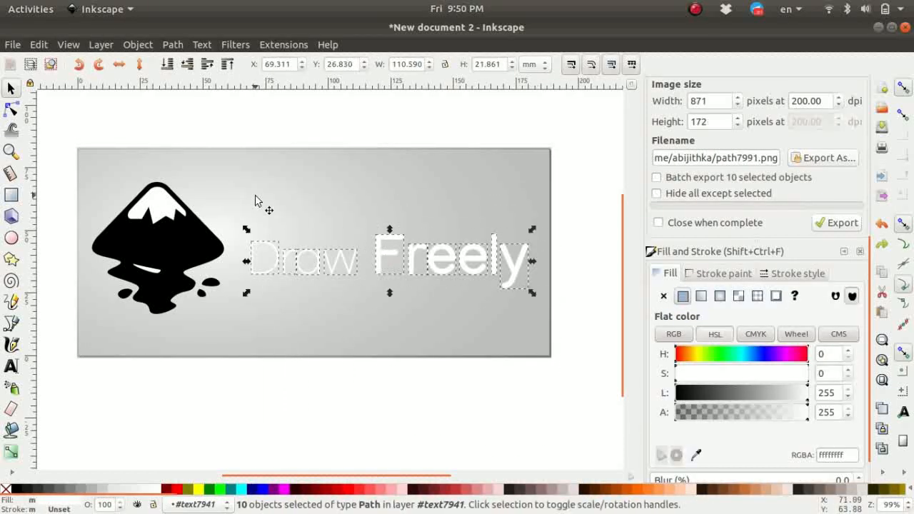
pyautogui.click(200, 44)
pyautogui.moveTo(169, 45)
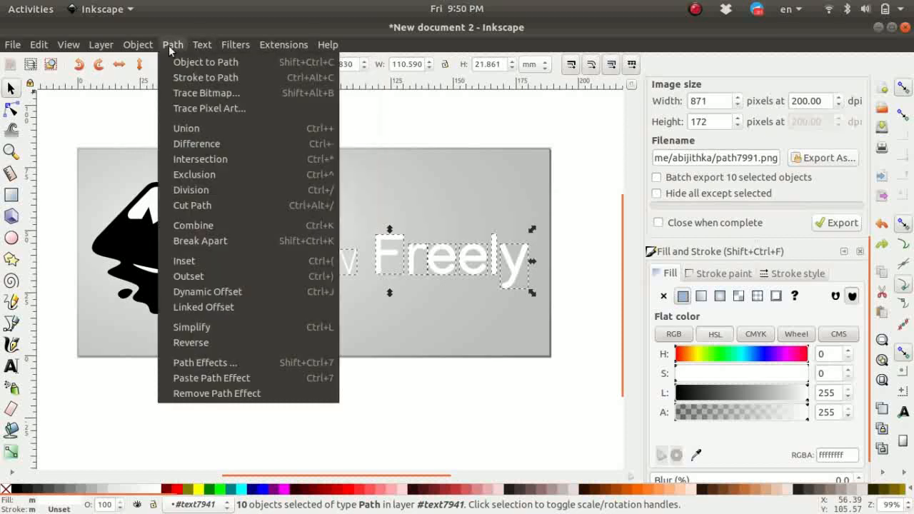
pyautogui.click(188, 125)
# Apply the Motion extension to the united text path with magnitude 1000 and angle 45.
pyautogui.click(268, 46)
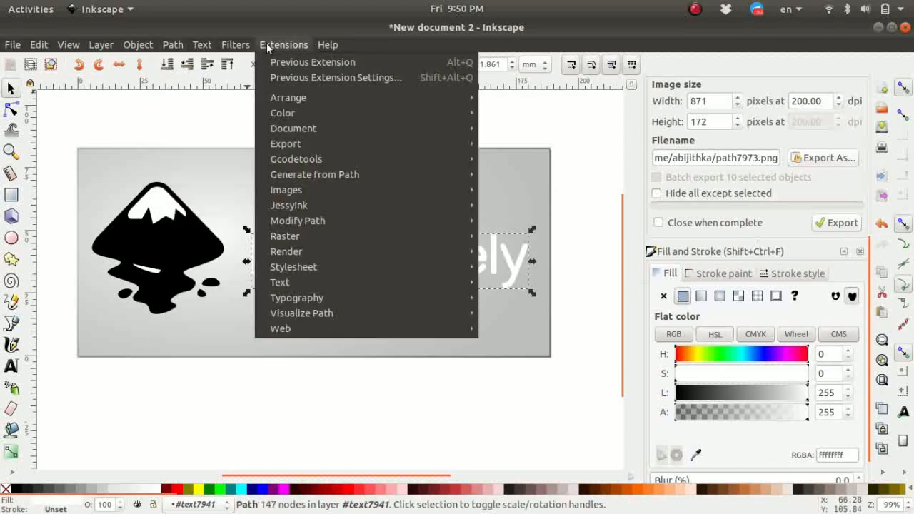
pyautogui.moveTo(303, 224)
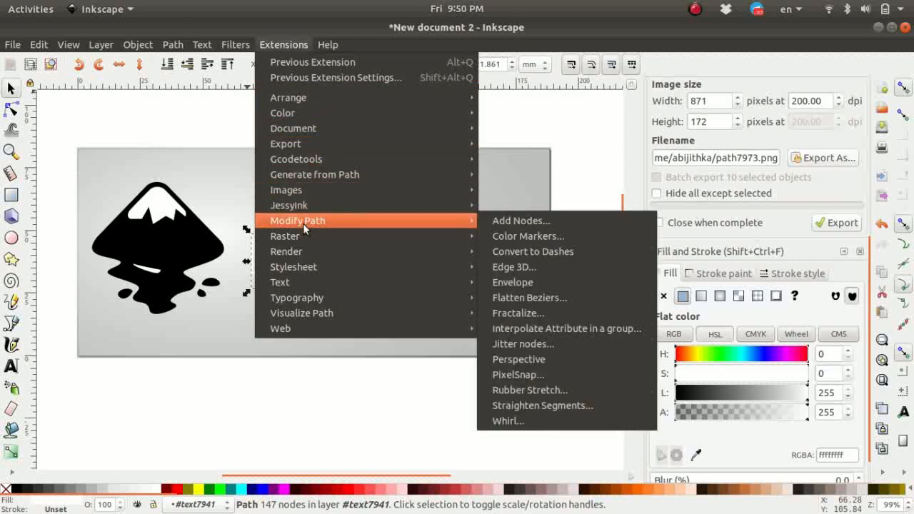
pyautogui.moveTo(309, 175)
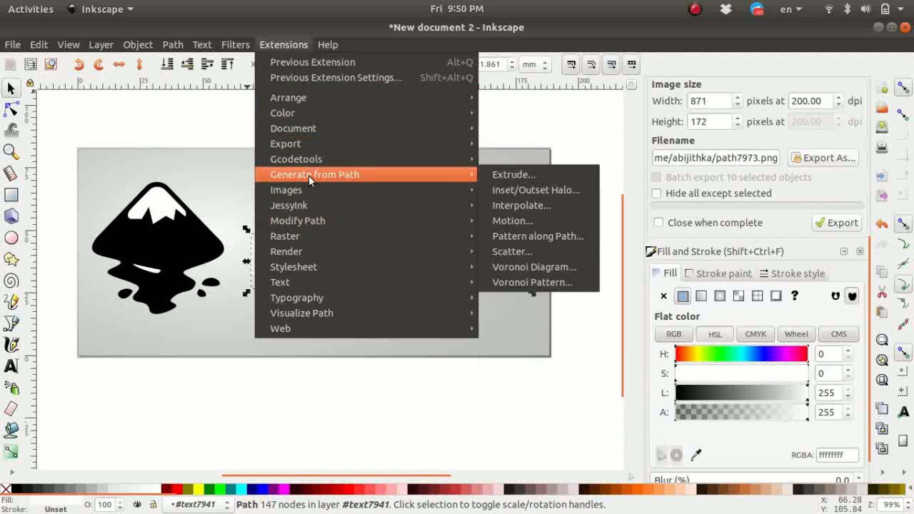
pyautogui.click(525, 219)
pyautogui.tripleClick(486, 254)
pyautogui.write('1000.0')
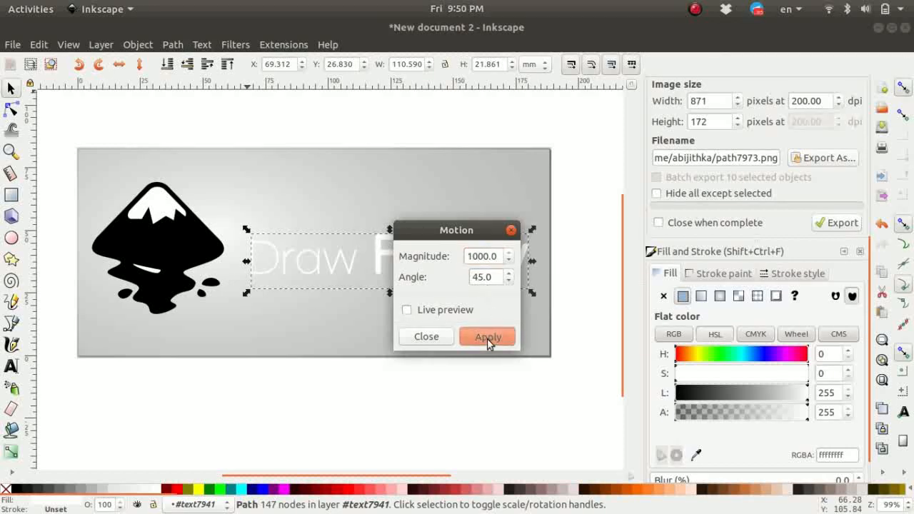
pyautogui.click(487, 339)
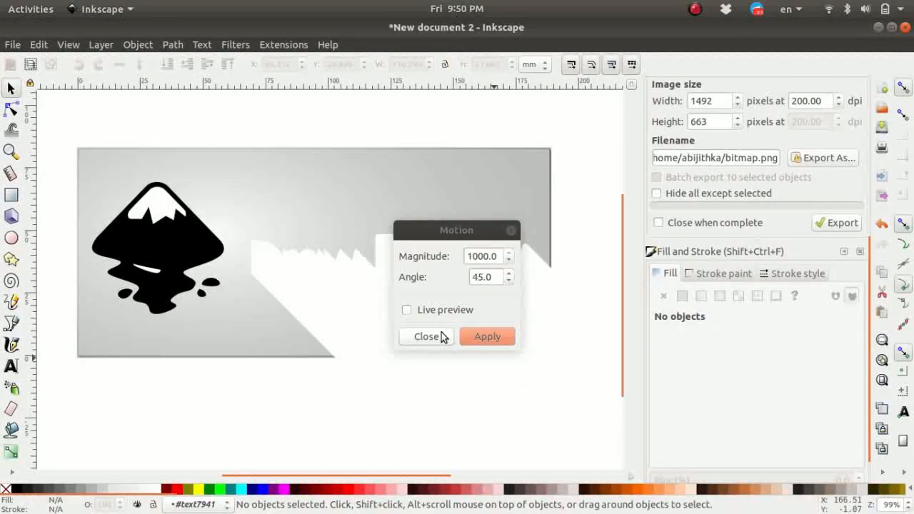
pyautogui.click(440, 336)
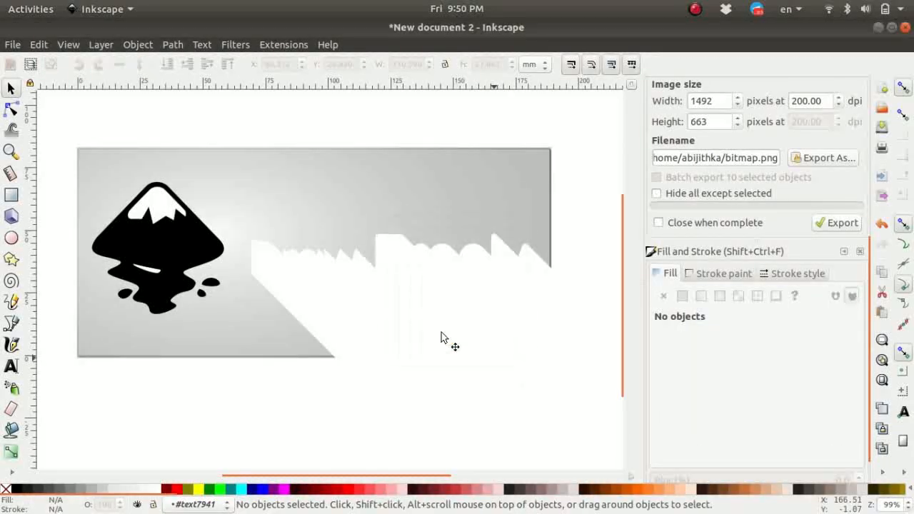
# Ungroup the text's Motion result to separate the long shadow from the letters.
pyautogui.keyDown('ctrl'); pyautogui.scroll(-1, 369, 314); pyautogui.keyUp('ctrl')
pyautogui.click(369, 319)
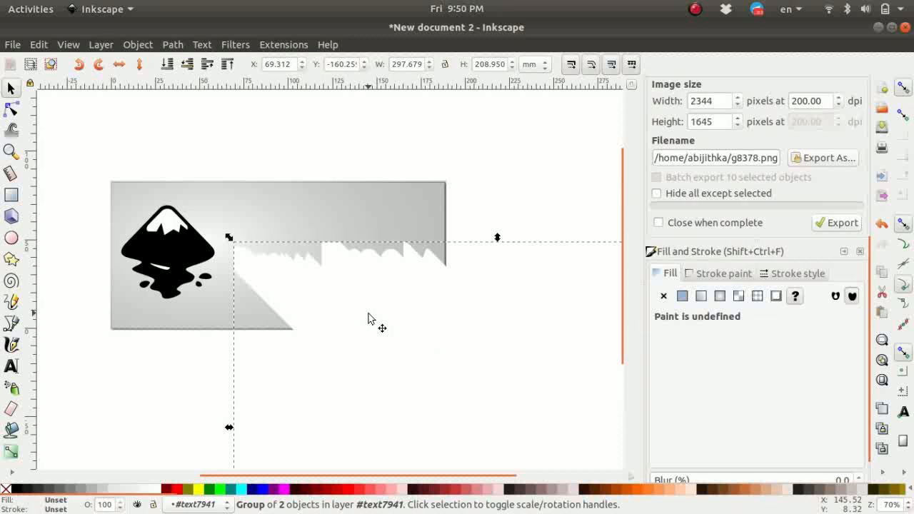
pyautogui.rightClick(370, 319)
pyautogui.click(399, 306)
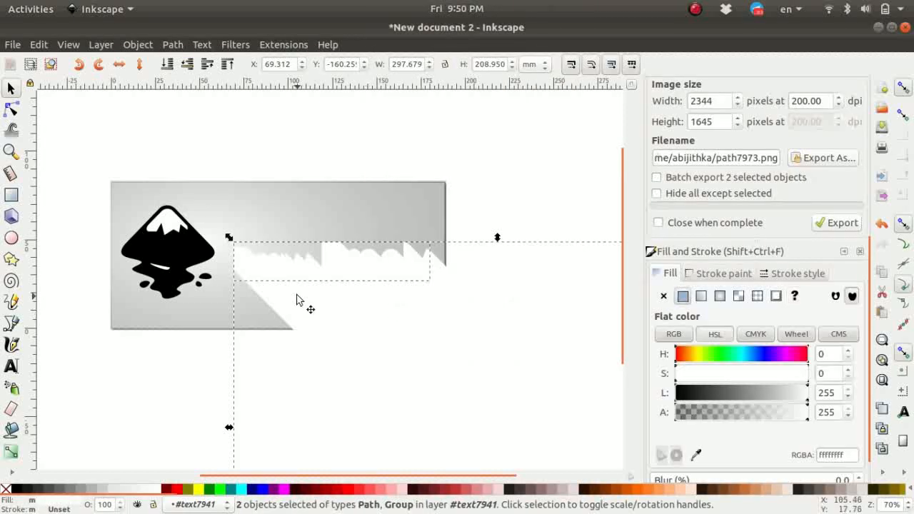
pyautogui.click(424, 212)
# Fill the text's long shadow group with black and set its opacity to 35.9%.
pyautogui.click(348, 326)
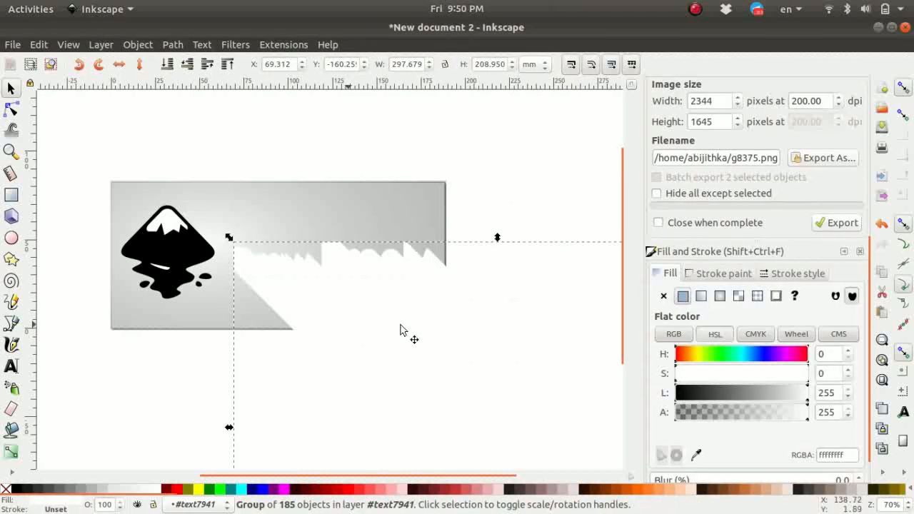
pyautogui.moveTo(772, 396); pyautogui.dragTo(596, 404)
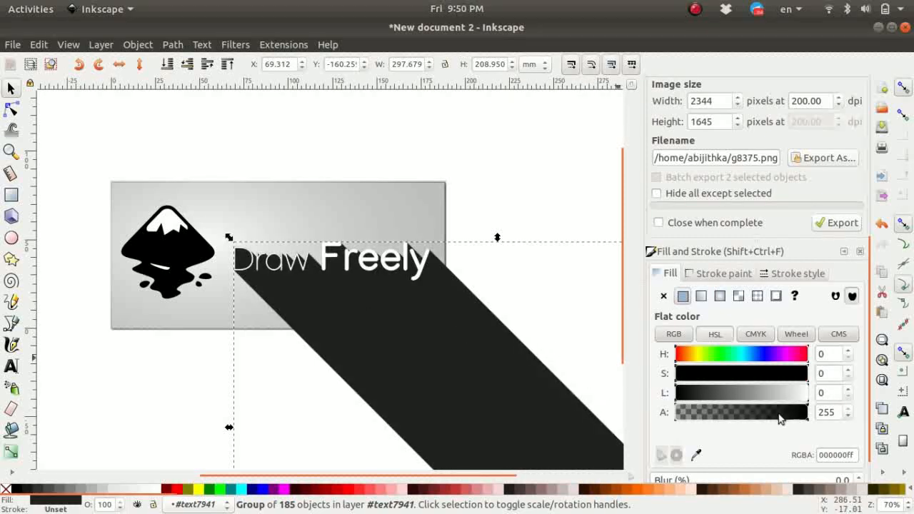
pyautogui.moveTo(793, 416)
pyautogui.mouseDown()
pyautogui.moveTo(724, 420)
pyautogui.moveTo(815, 416)
pyautogui.mouseUp()
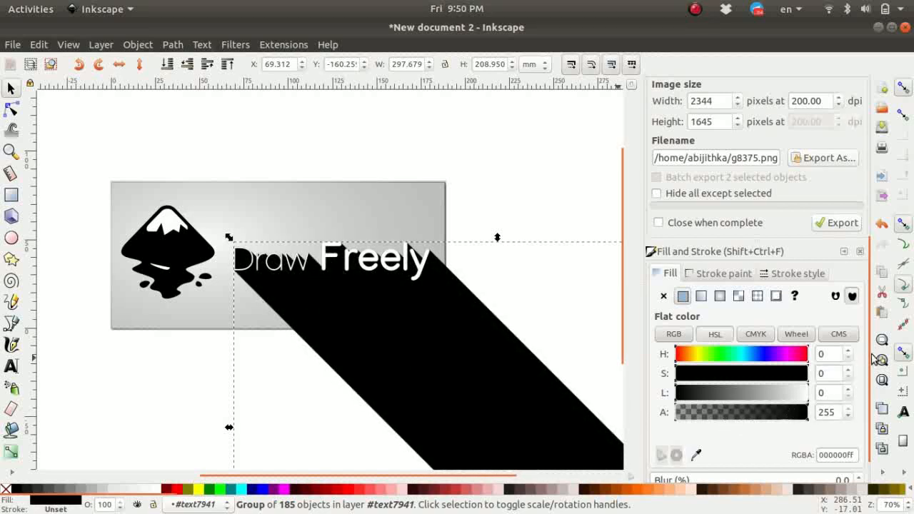
pyautogui.scroll(-1, 866, 360)
pyautogui.moveTo(808, 466); pyautogui.dragTo(685, 467)
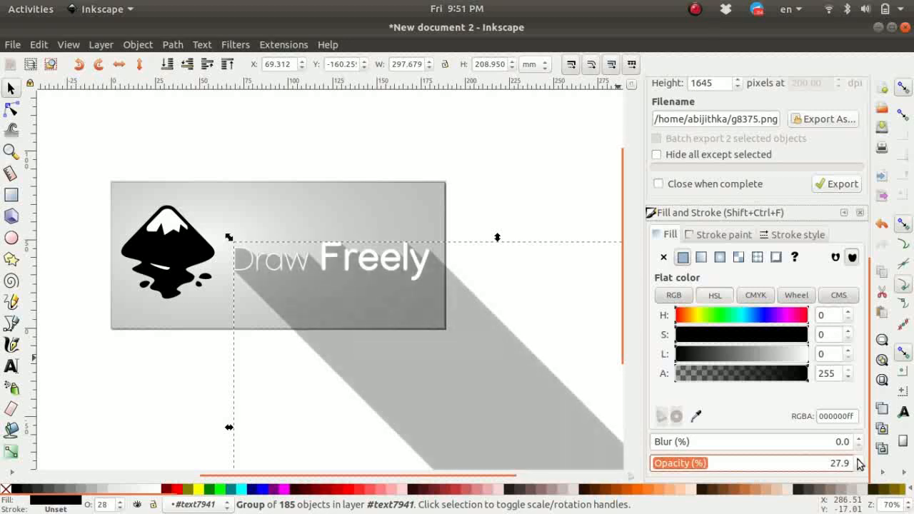
pyautogui.click(859, 460)
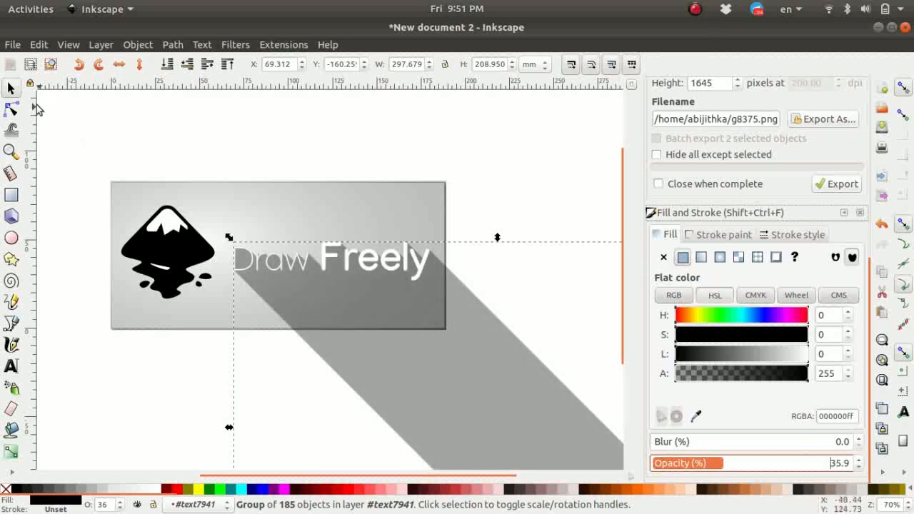
pyautogui.click(491, 172)
# Move the "Draw Freely" text together with its long shadow about 8 mm left and 2 mm up, closer to the logo.
pyautogui.scroll(2, 355, 266)
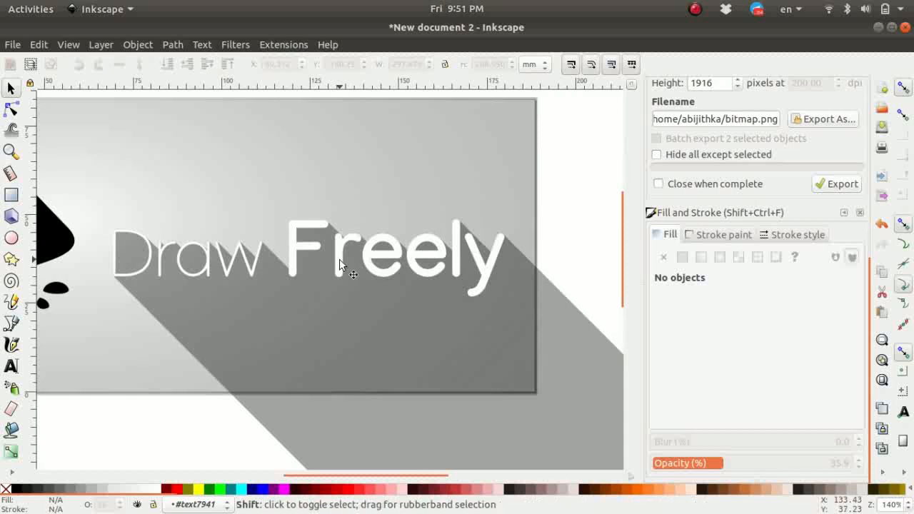
pyautogui.keyDown('shift'); pyautogui.click(339, 260); pyautogui.keyUp('shift')
pyautogui.keyDown('shift'); pyautogui.click(357, 353); pyautogui.keyUp('shift')
pyautogui.moveTo(298, 258); pyautogui.dragTo(346, 251)
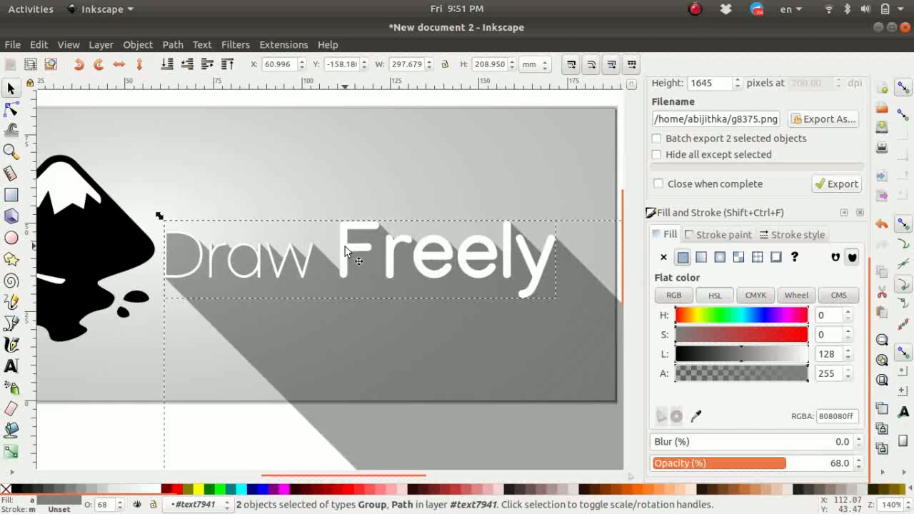
pyautogui.scroll(-2, 346, 248)
pyautogui.doubleClick(528, 189)
pyautogui.scroll(1, 361, 250)
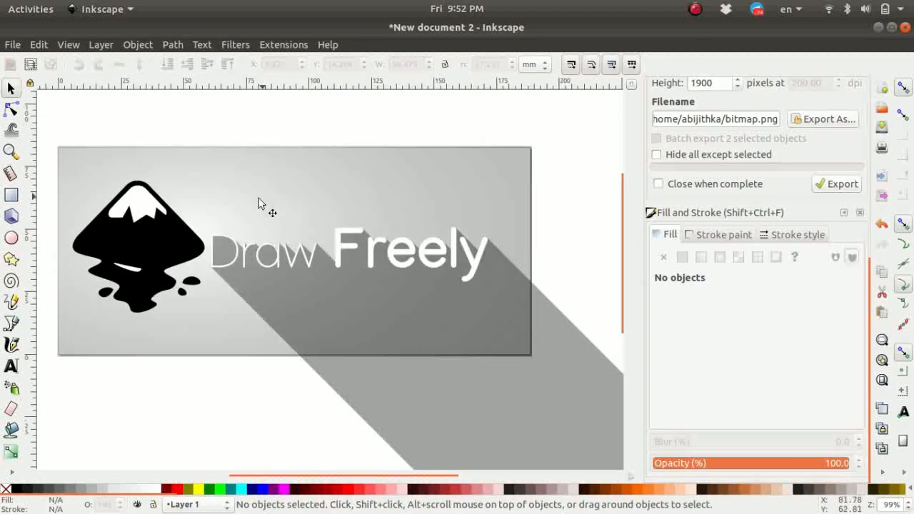
# Trace the Inkscape logo image into a path using Trace Bitmap with brightness cutoff at threshold 0.450.
pyautogui.click(135, 233)
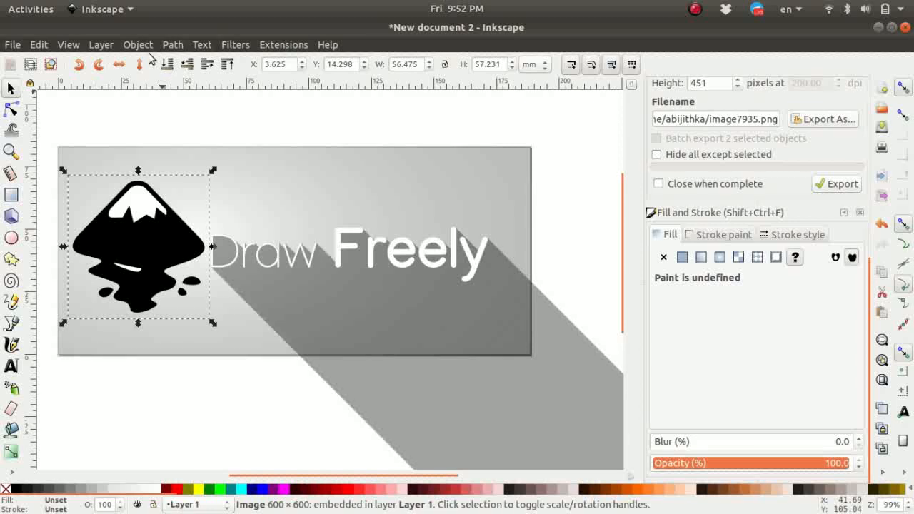
pyautogui.click(170, 45)
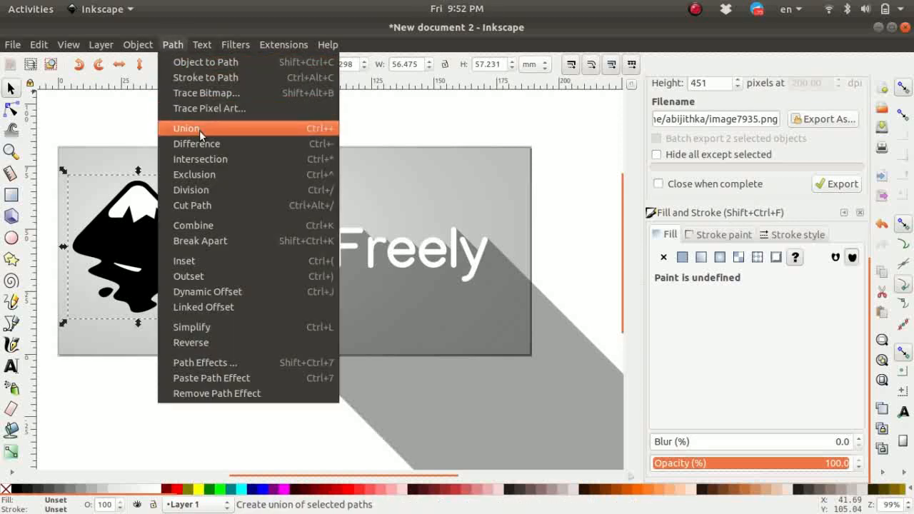
pyautogui.click(218, 92)
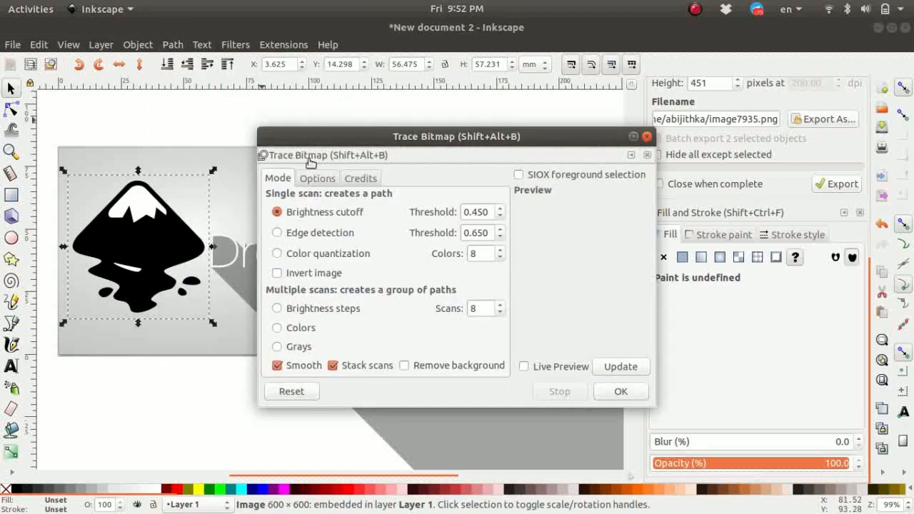
pyautogui.click(620, 390)
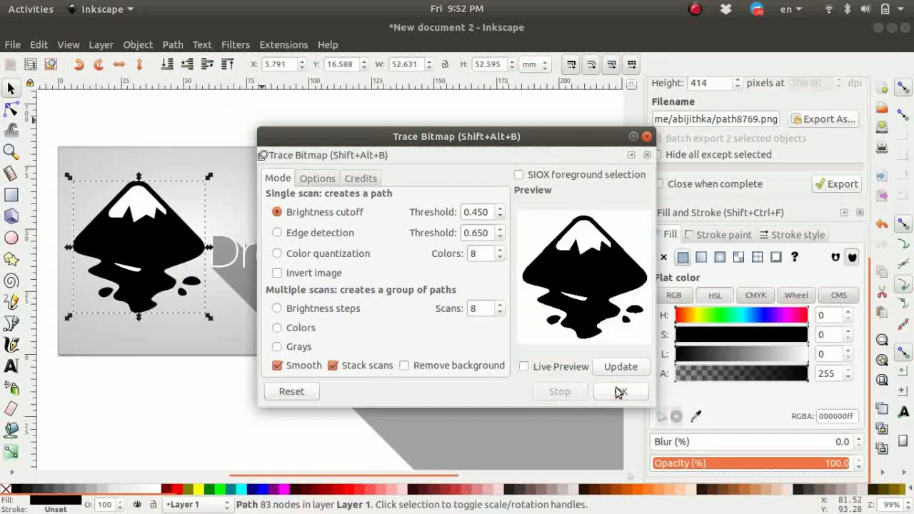
pyautogui.click(647, 136)
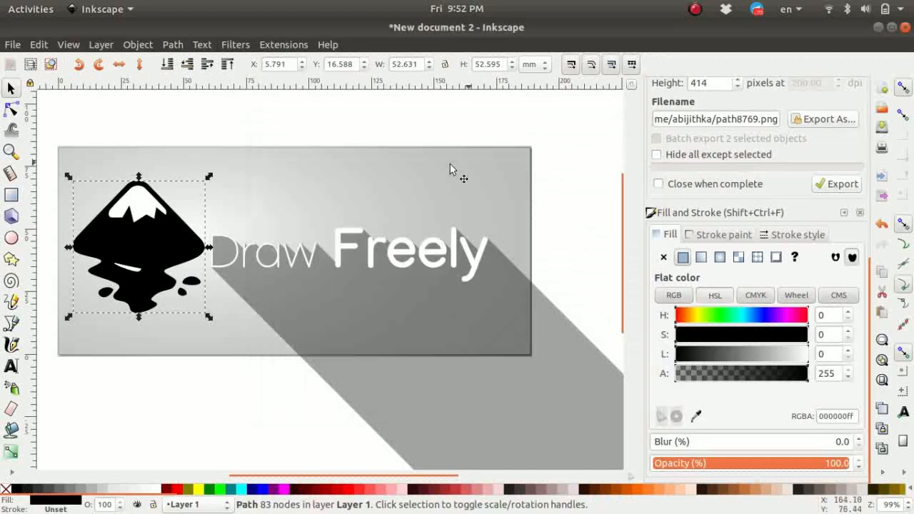
# Move the traced logo about 32 mm right and 30 mm up off the original image and apply Union to it.
pyautogui.moveTo(150, 226)
pyautogui.mouseDown()
pyautogui.moveTo(297, 187)
pyautogui.moveTo(284, 171)
pyautogui.moveTo(239, 197)
pyautogui.moveTo(225, 144)
pyautogui.mouseUp()
pyautogui.click(172, 45)
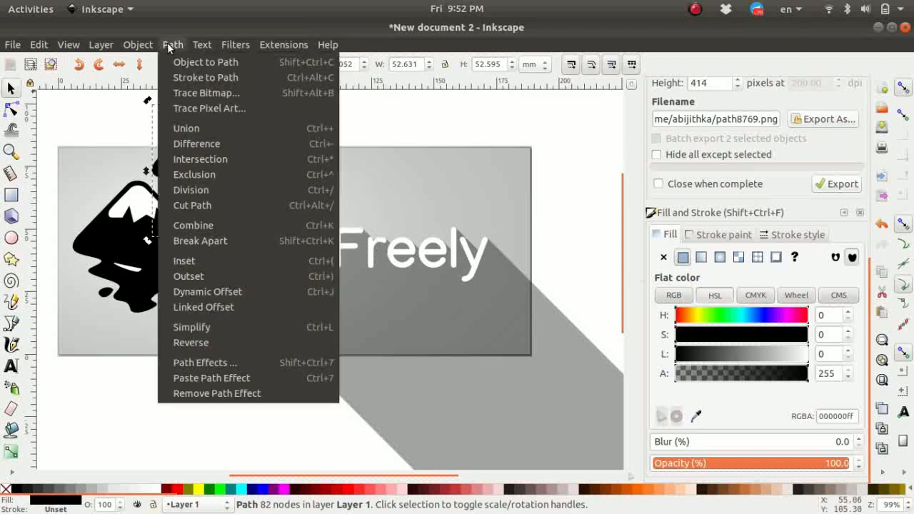
pyautogui.click(191, 128)
# Apply the Motion extension to the traced logo path with magnitude 1000 and angle 45.
pyautogui.click(277, 45)
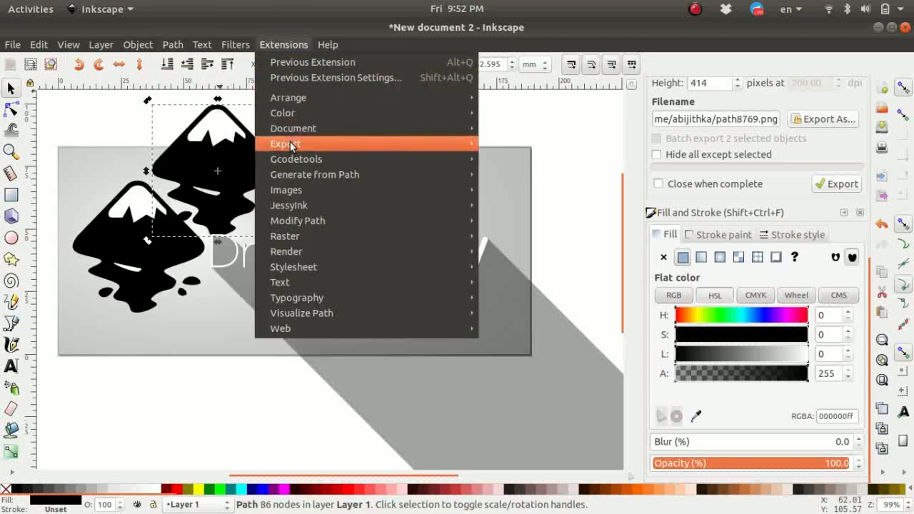
pyautogui.moveTo(291, 174)
pyautogui.click(500, 226)
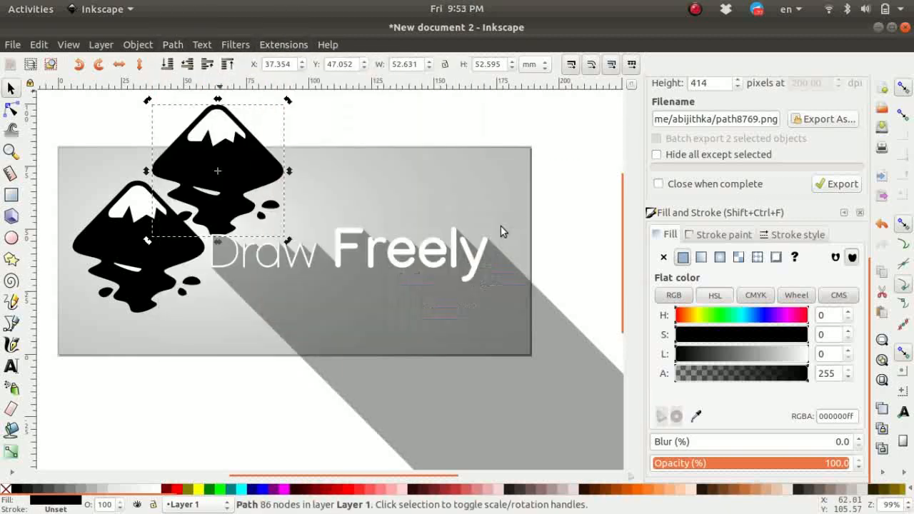
pyautogui.click(502, 346)
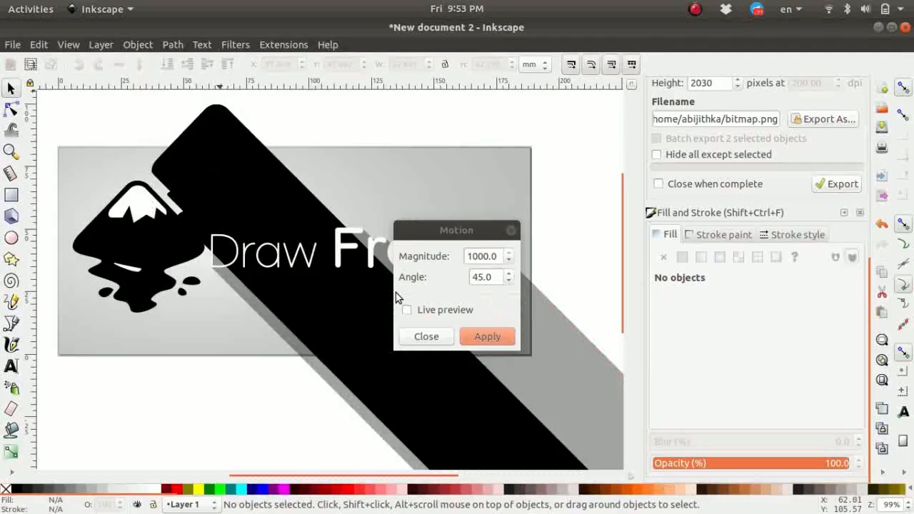
pyautogui.click(426, 337)
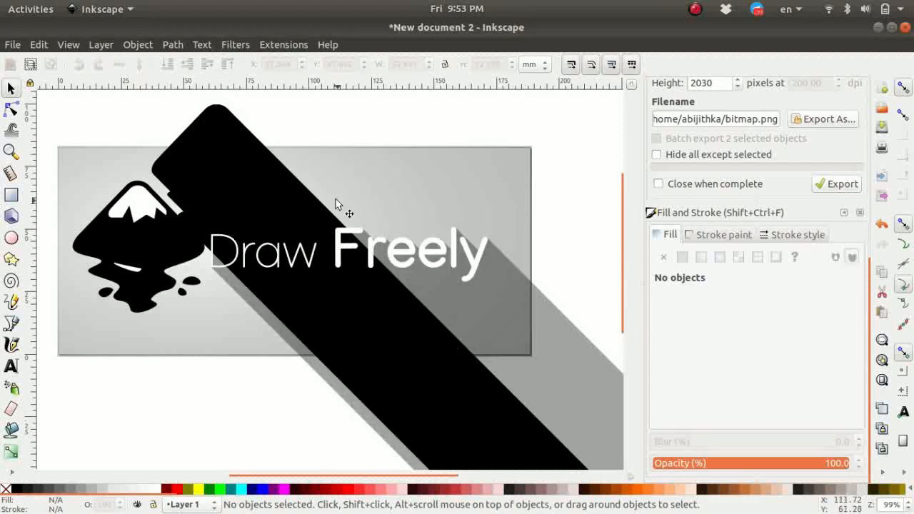
# Ungroup the logo's Motion result and set the lightness of the logo path on top to 10.
pyautogui.rightClick(266, 187)
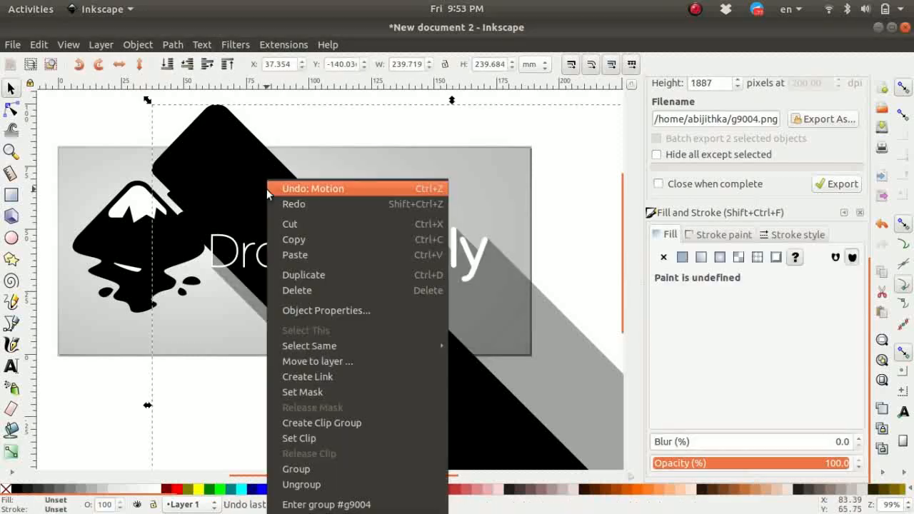
pyautogui.click(301, 485)
pyautogui.click(401, 95)
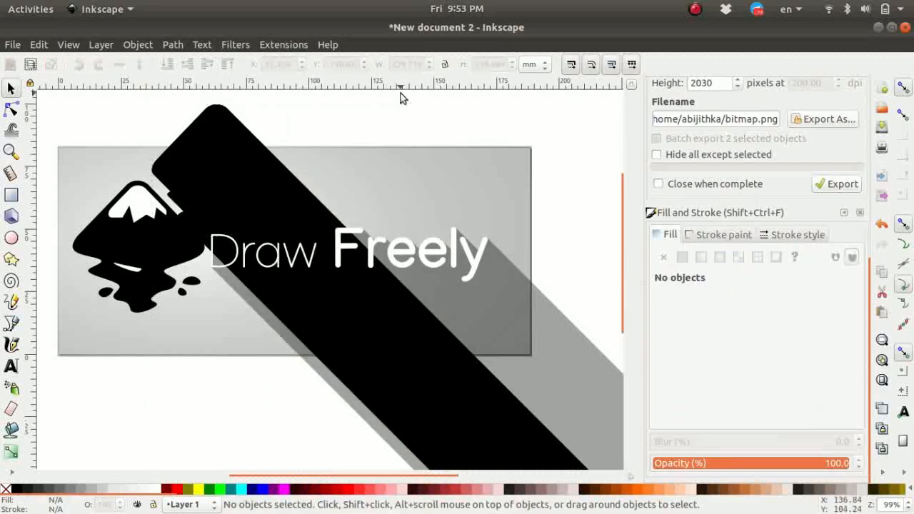
pyautogui.click(298, 217)
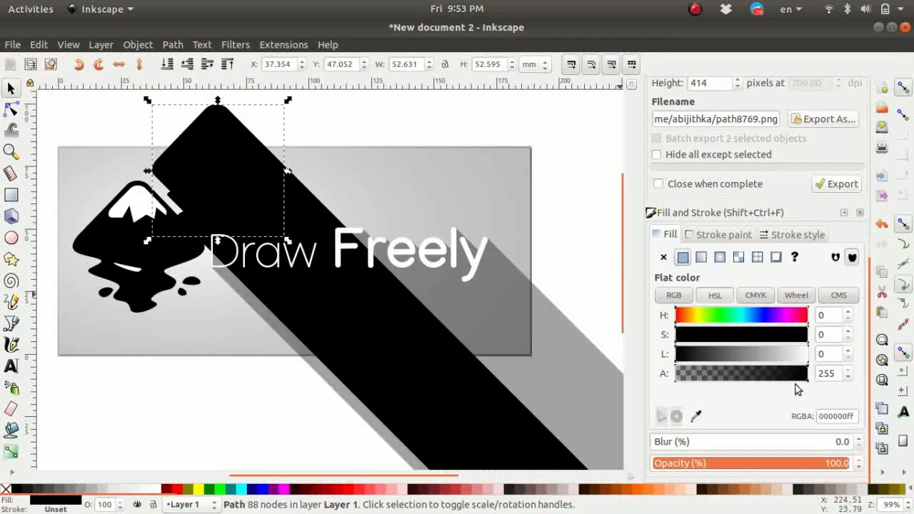
pyautogui.moveTo(749, 359); pyautogui.dragTo(641, 360)
pyautogui.moveTo(805, 469); pyautogui.dragTo(719, 468)
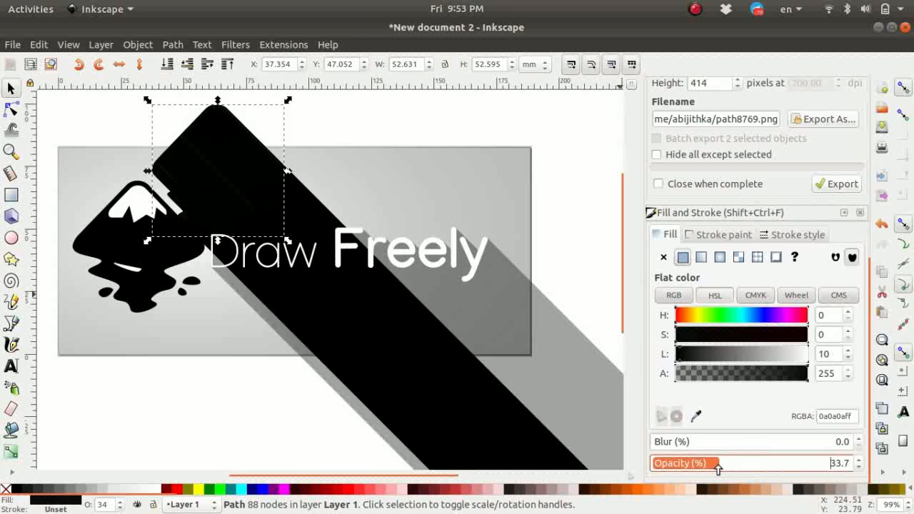
pyautogui.hotkey('ctrl', 'z')
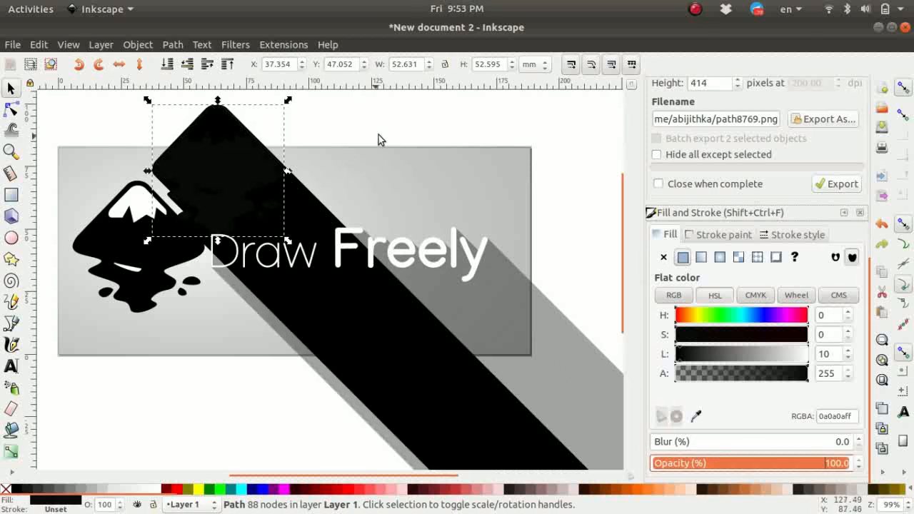
pyautogui.click(378, 139)
pyautogui.click(394, 377)
pyautogui.moveTo(729, 467); pyautogui.dragTo(714, 466)
pyautogui.hotkey('ctrl', 'z')
# Set the opacity of the logo's Motion shadow group to 25.3%.
pyautogui.click(264, 182)
pyautogui.keyDown('alt'); pyautogui.click(286, 199); pyautogui.keyUp('alt')
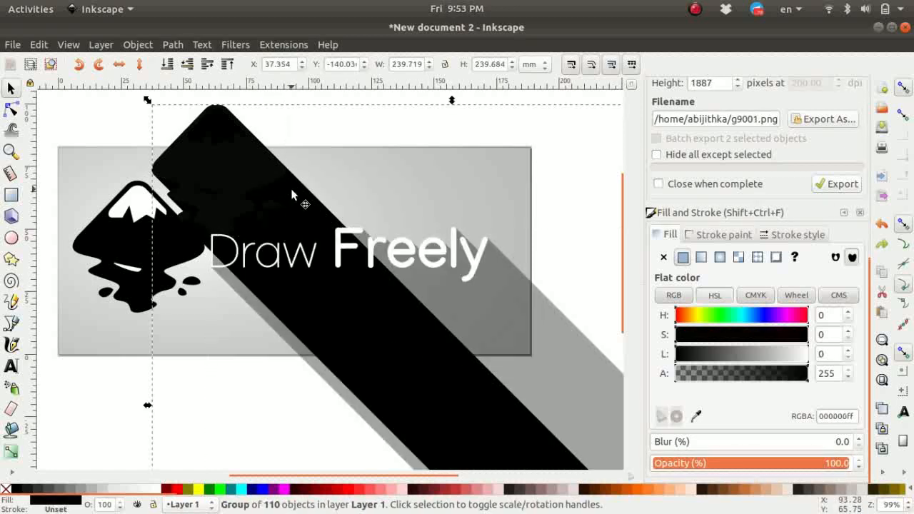
pyautogui.click(723, 466)
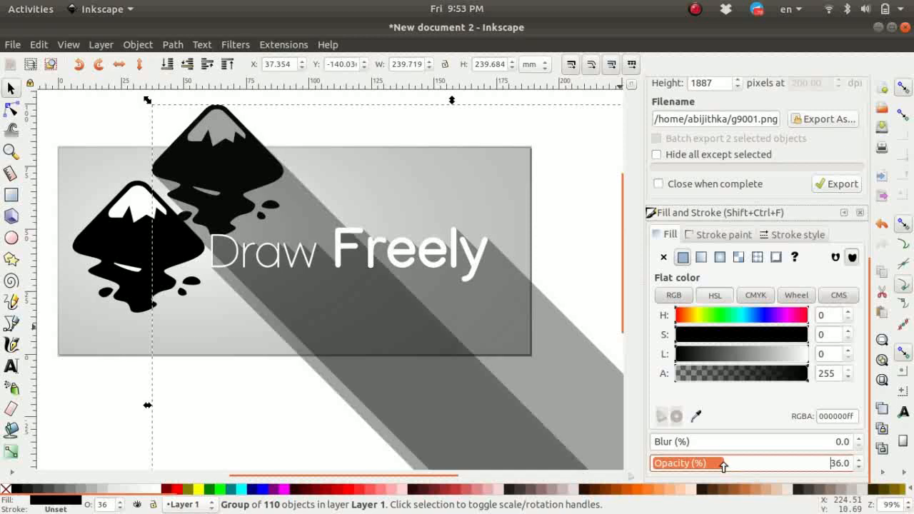
pyautogui.moveTo(722, 465); pyautogui.dragTo(714, 465)
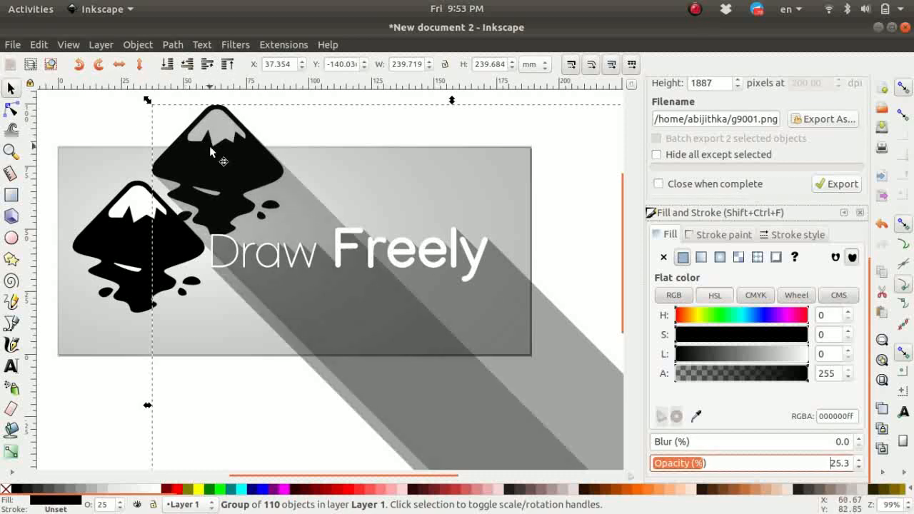
# Move the traced logo path off its shadow and away from the banner, to about X -57.8 mm, Y 74.9 mm.
pyautogui.moveTo(207, 148); pyautogui.dragTo(89, 110)
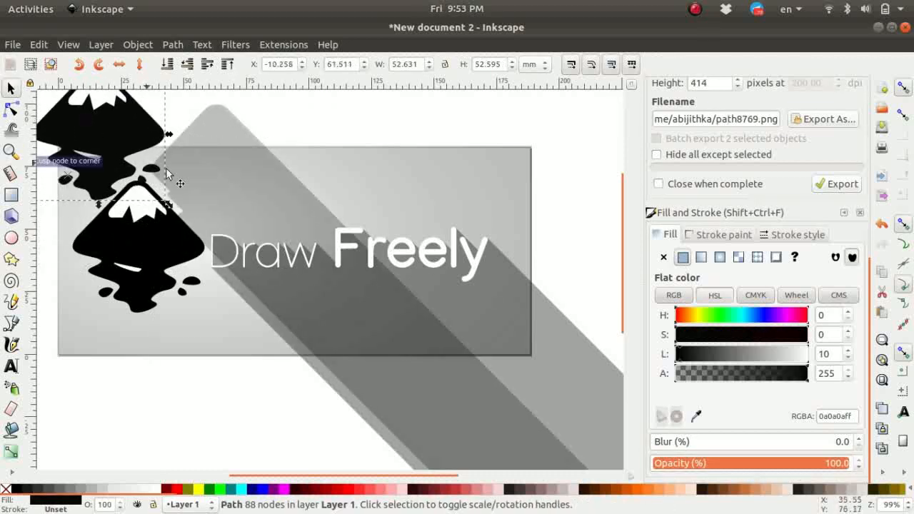
pyautogui.scroll(-2, 170, 164)
pyautogui.moveTo(170, 165); pyautogui.dragTo(110, 144)
pyautogui.scroll(3, 173, 168)
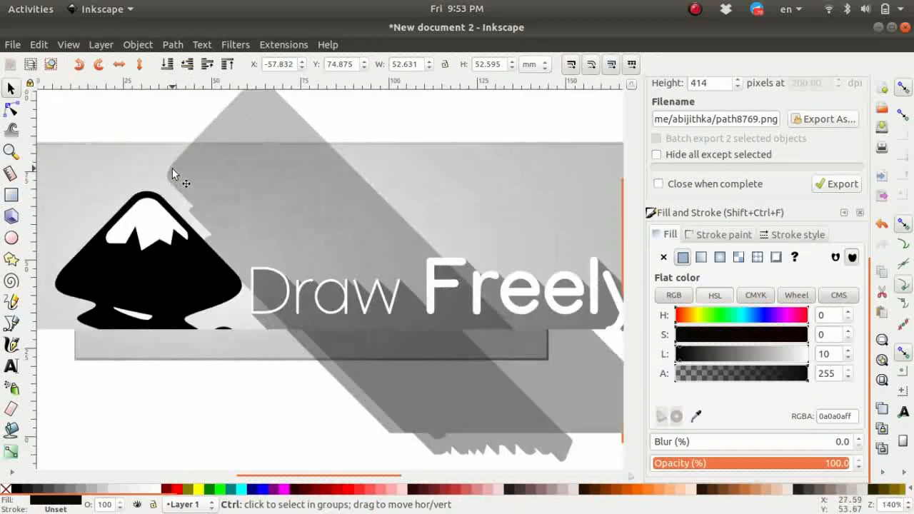
# Move the logo's shadow group onto the logo in the banner, at about X 5.6 mm, Y -170.6 mm, lining up their edges.
pyautogui.click(236, 189)
pyautogui.moveTo(235, 189); pyautogui.dragTo(122, 277)
pyautogui.scroll(5, 122, 263)
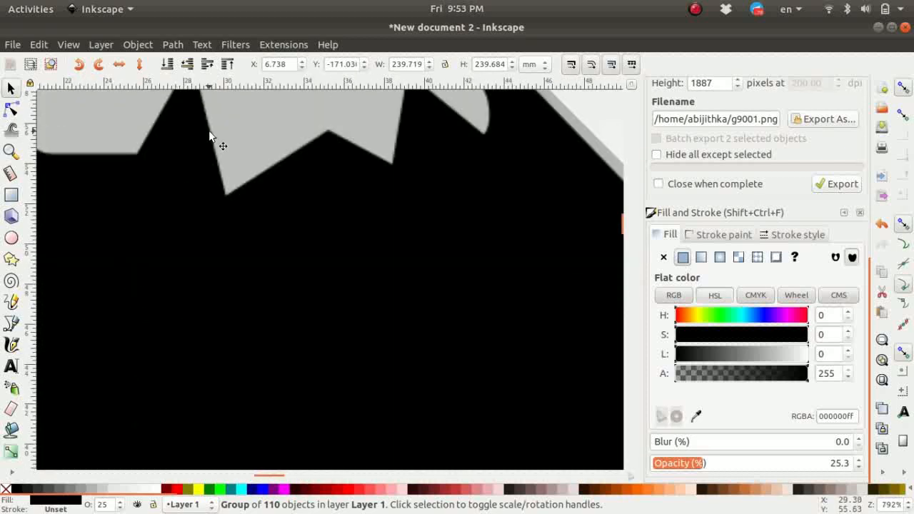
pyautogui.moveTo(376, 222); pyautogui.dragTo(343, 206)
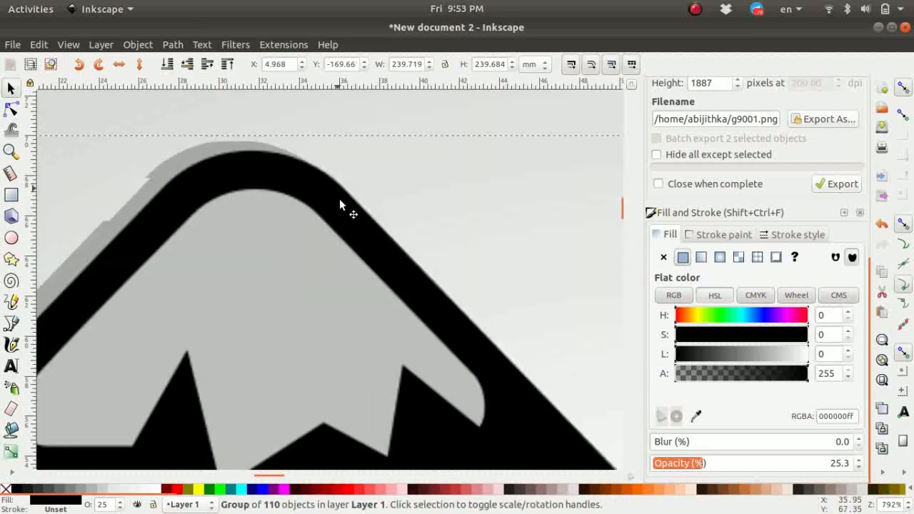
pyautogui.scroll(-9, 349, 208)
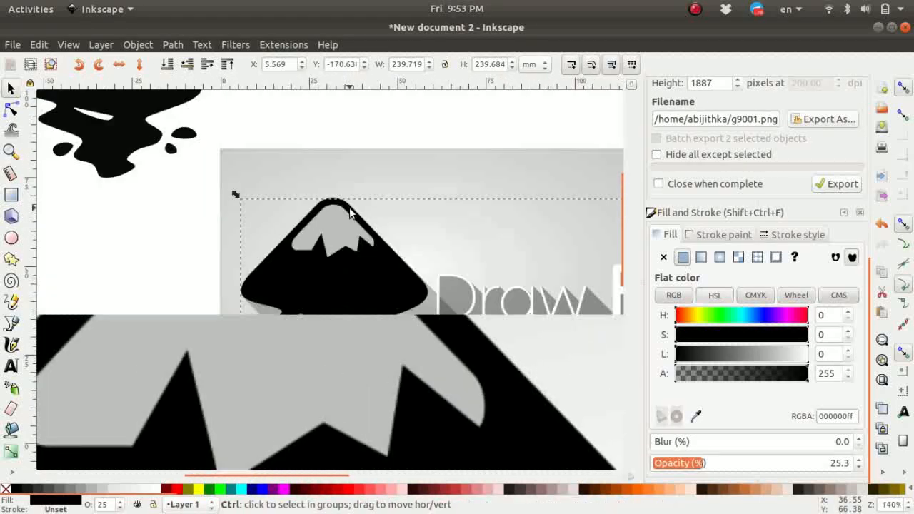
pyautogui.click(243, 257)
pyautogui.scroll(4, 434, 229)
pyautogui.moveTo(250, 157); pyautogui.dragTo(268, 89)
pyautogui.scroll(-1, 274, 107)
pyautogui.click(428, 240)
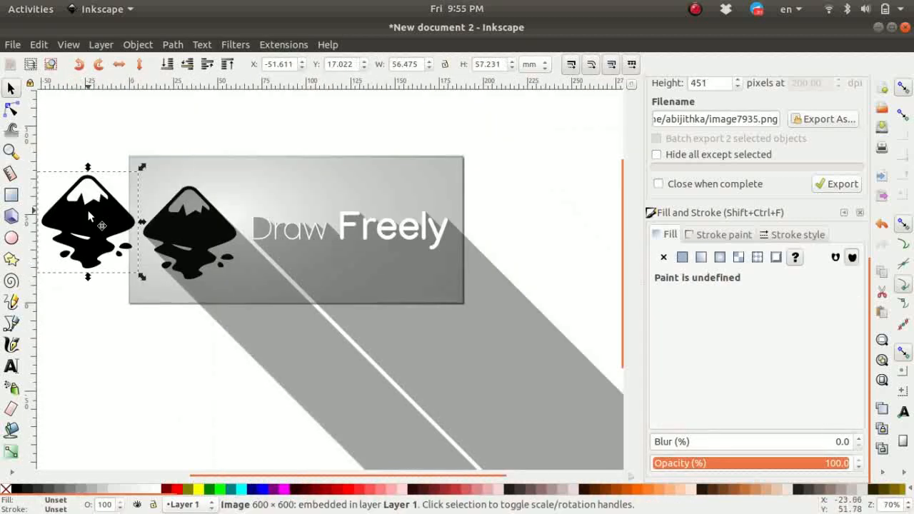
# Copy and paste the logo image, placing the copy over the shadowed logo at about X 5.8 mm, Y 9.2 mm.
pyautogui.rightClick(88, 207)
pyautogui.click(120, 186)
pyautogui.rightClick(98, 213)
pyautogui.click(141, 199)
pyautogui.moveTo(141, 199); pyautogui.dragTo(186, 233)
# Align the pasted logo image exactly with the logo beneath it by moving it up to Y 10.853 mm.
pyautogui.scroll(5, 187, 233)
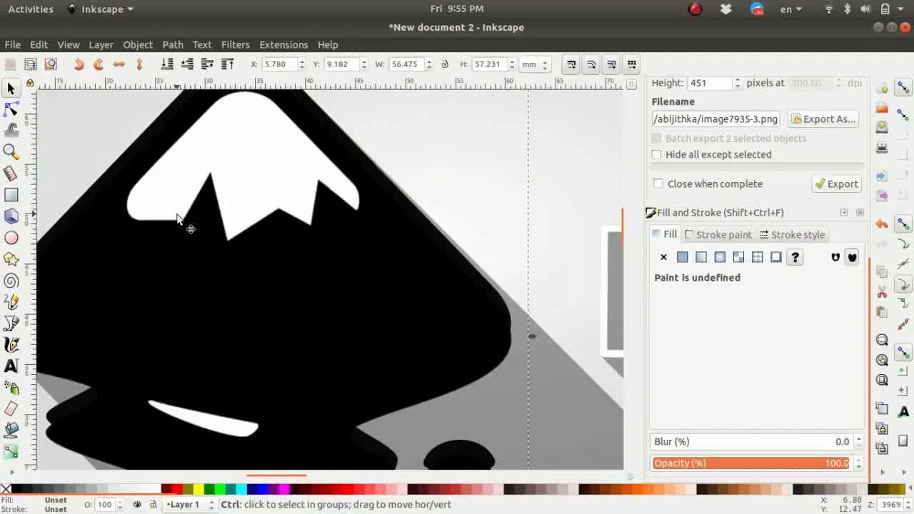
pyautogui.scroll(-6, 262, 221)
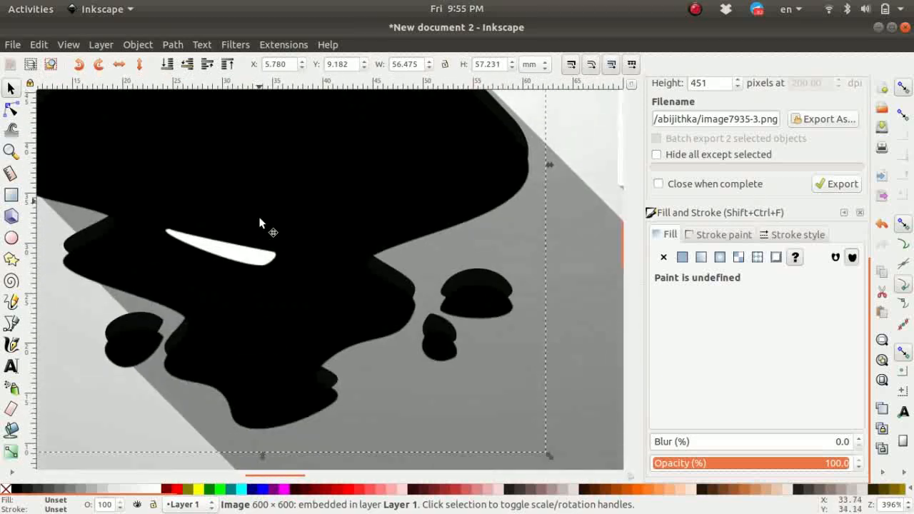
pyautogui.hscroll(-5, 255, 303)
pyautogui.moveTo(260, 305); pyautogui.dragTo(258, 300)
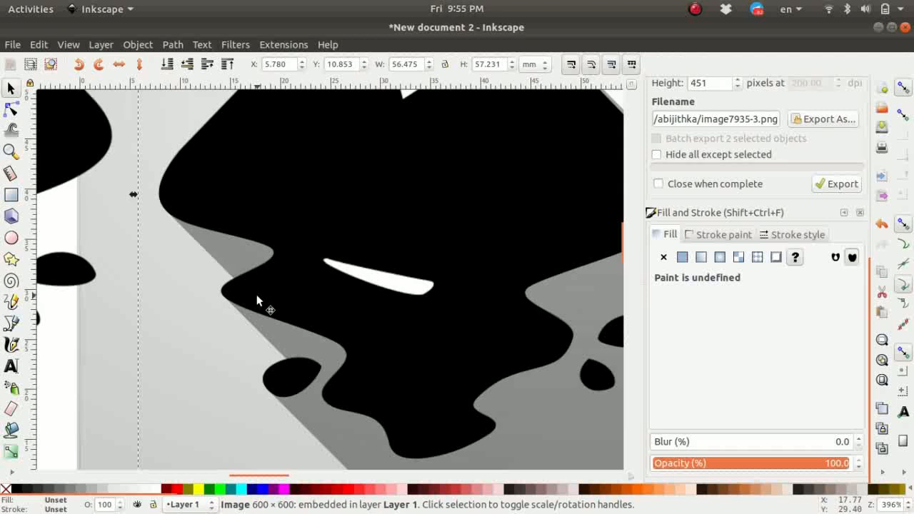
# Delete the leftover original logo image lying outside the banner.
pyautogui.scroll(-5, 257, 295)
pyautogui.scroll(1, 307, 239)
pyautogui.moveTo(132, 253); pyautogui.dragTo(123, 251)
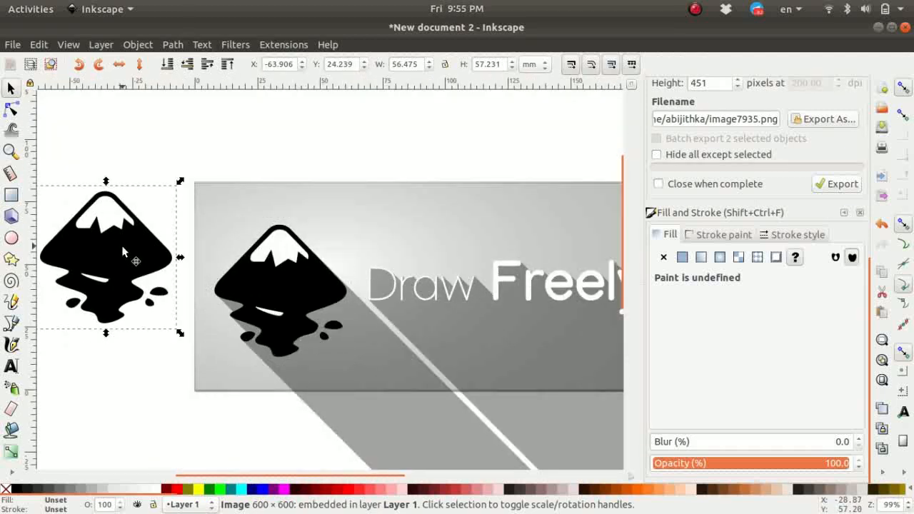
pyautogui.press('Delete')
# Add the author's name as a text object just inside the banner's lower-right corner.
pyautogui.scroll(-2, 357, 318)
pyautogui.moveTo(361, 319); pyautogui.dragTo(270, 248)
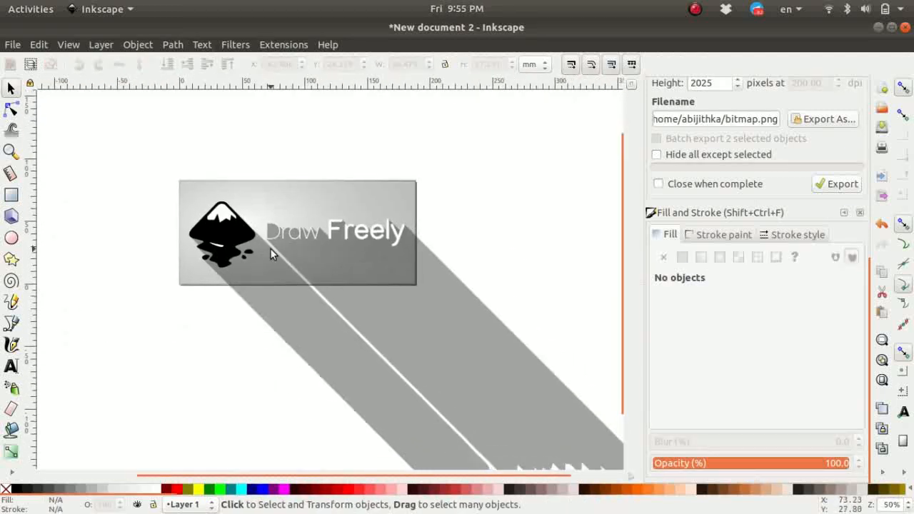
pyautogui.scroll(1, 272, 248)
pyautogui.click(13, 366)
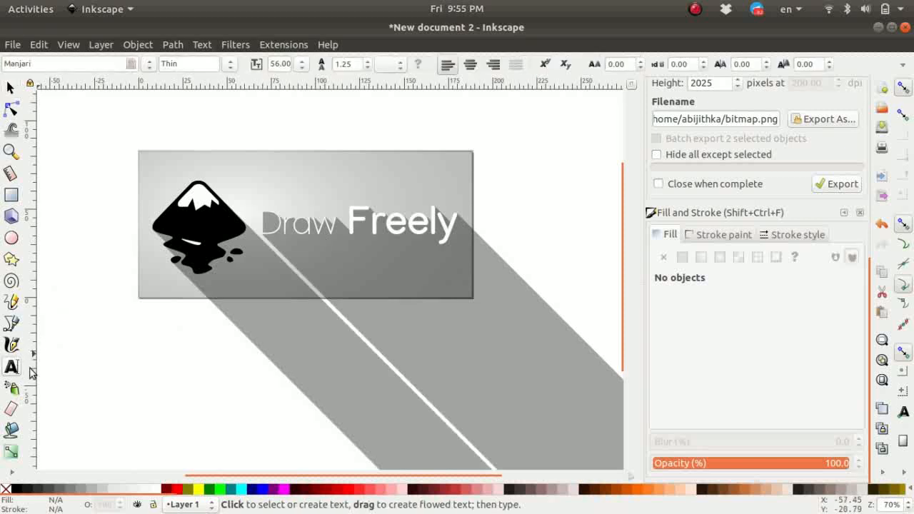
pyautogui.moveTo(428, 284); pyautogui.dragTo(259, 306)
pyautogui.scroll(3, 258, 306)
pyautogui.click(243, 336)
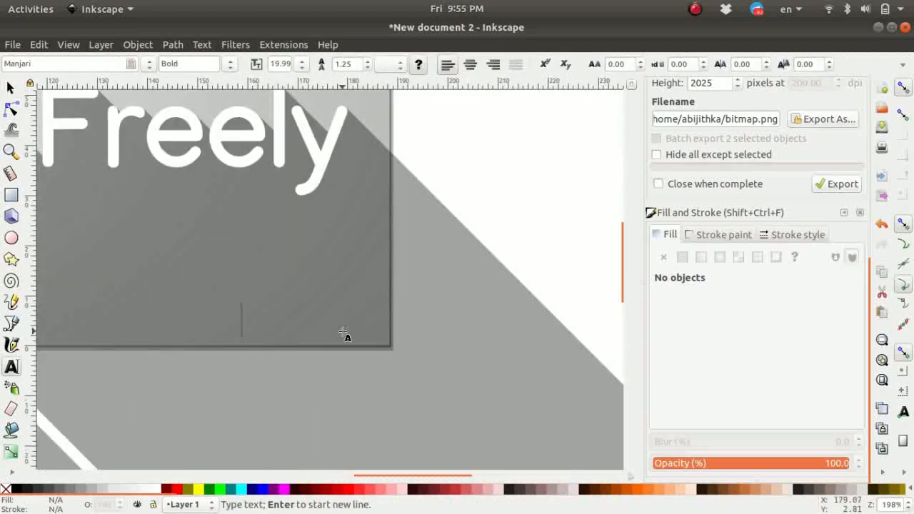
pyautogui.write('abijithka')
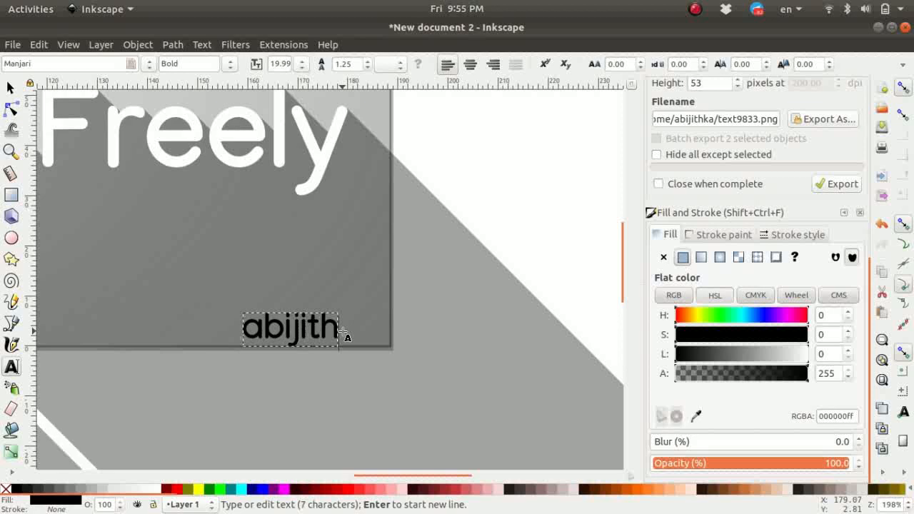
# Set the author's name text to the Normal style with font size 6.
pyautogui.hotkey('ctrl', 'a')
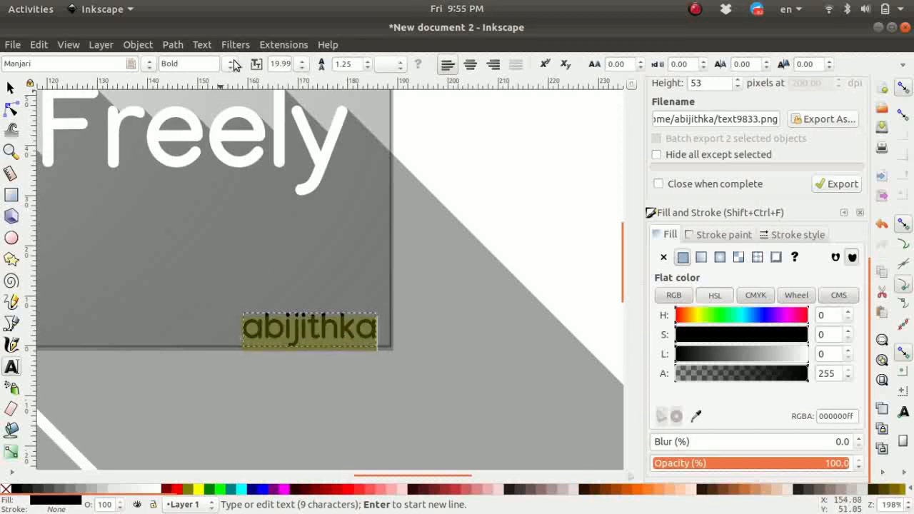
pyautogui.click(204, 63)
pyautogui.click(202, 102)
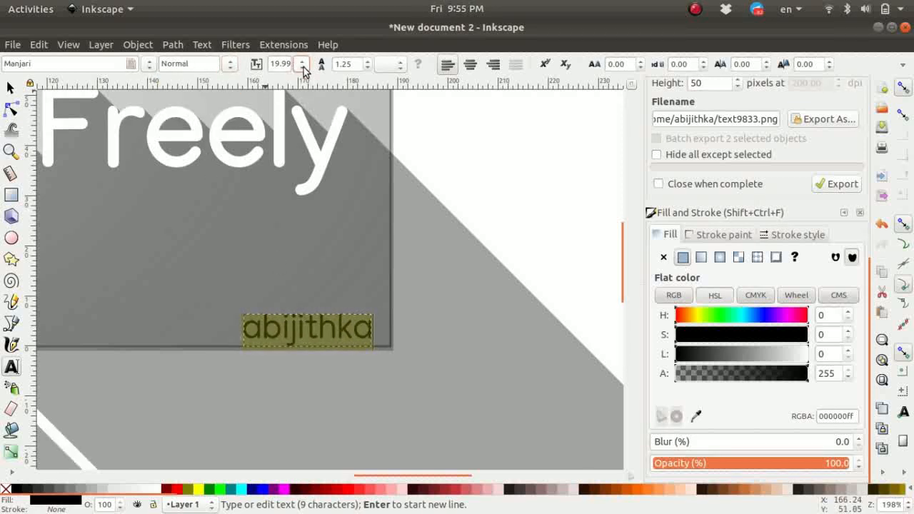
pyautogui.click(302, 65)
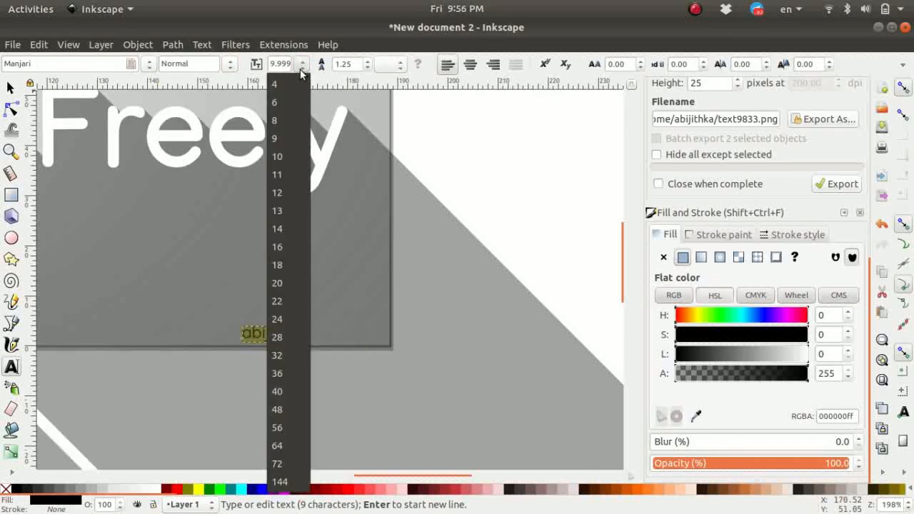
pyautogui.click(290, 108)
pyautogui.click(10, 88)
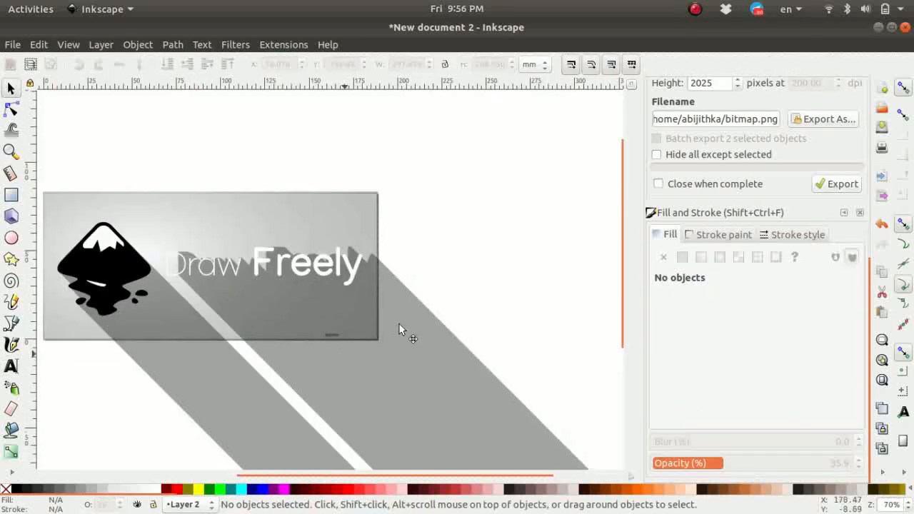
pyautogui.click(357, 341)
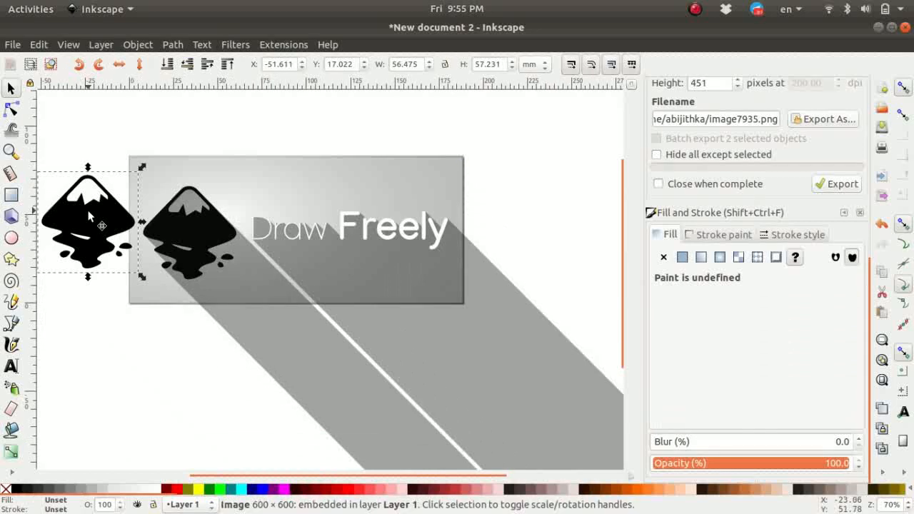
# Paste a copy of the logo image over the banner's logo and align it at X 5.780 mm, Y 10.853 mm.
pyautogui.rightClick(89, 122)
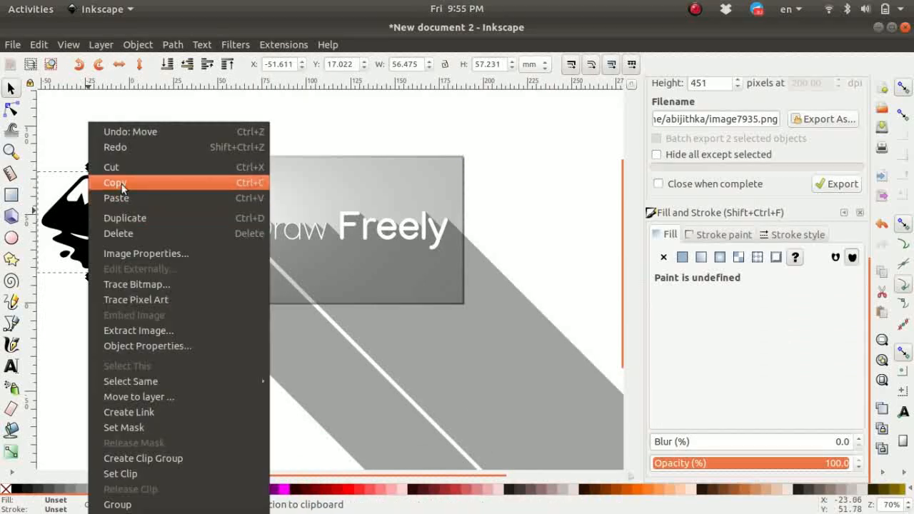
pyautogui.click(134, 198)
pyautogui.moveTo(136, 199); pyautogui.dragTo(184, 234)
pyautogui.keyDown('ctrl'); pyautogui.scroll(4, 178, 219); pyautogui.keyUp('ctrl')
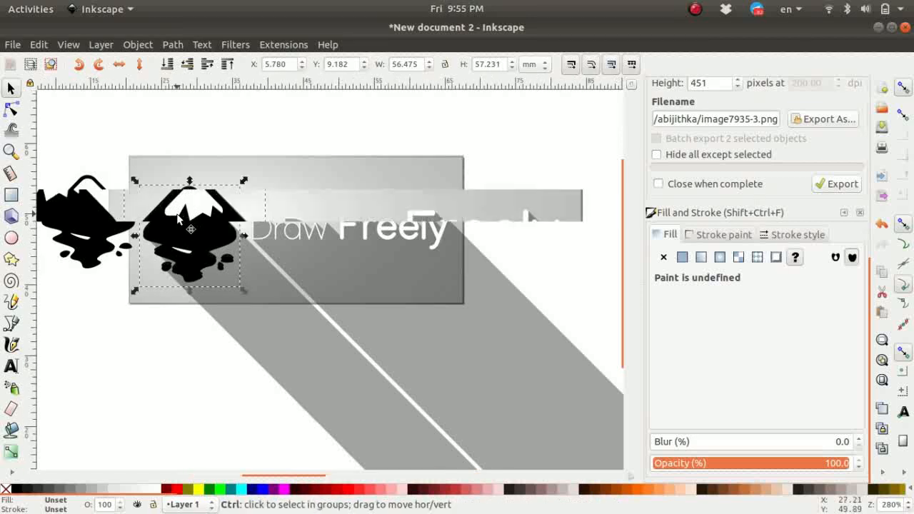
pyautogui.keyDown('ctrl'); pyautogui.scroll(1, 178, 219); pyautogui.keyUp('ctrl')
pyautogui.moveTo(282, 271); pyautogui.dragTo(260, 23)
pyautogui.moveTo(219, 245); pyautogui.dragTo(377, 292)
pyautogui.moveTo(257, 315); pyautogui.dragTo(257, 301)
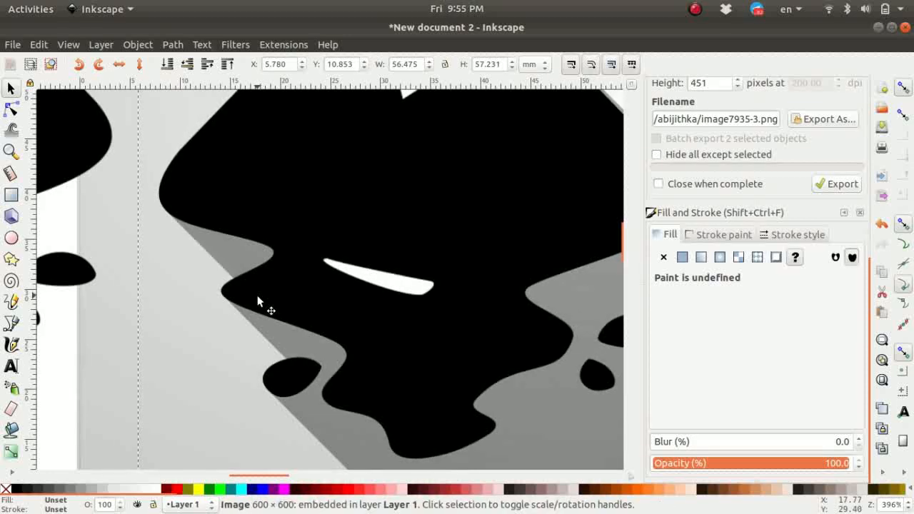
# Remove the spare logo image beside the banner, keeping only the aligned copy.
pyautogui.keyDown('ctrl'); pyautogui.scroll(-5, 257, 297); pyautogui.keyUp('ctrl')
pyautogui.keyDown('ctrl'); pyautogui.scroll(1, 293, 247); pyautogui.keyUp('ctrl')
pyautogui.moveTo(156, 264); pyautogui.dragTo(123, 247)
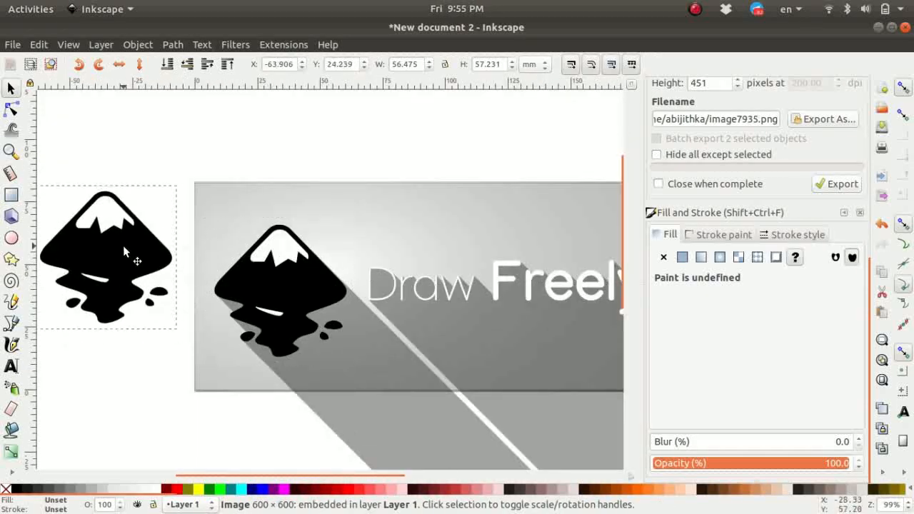
pyautogui.press('Delete')
# Enter the author's name as small Manjari text below "Freely", near the banner's lower-right corner.
pyautogui.keyDown('ctrl'); pyautogui.scroll(-2, 357, 318); pyautogui.keyUp('ctrl')
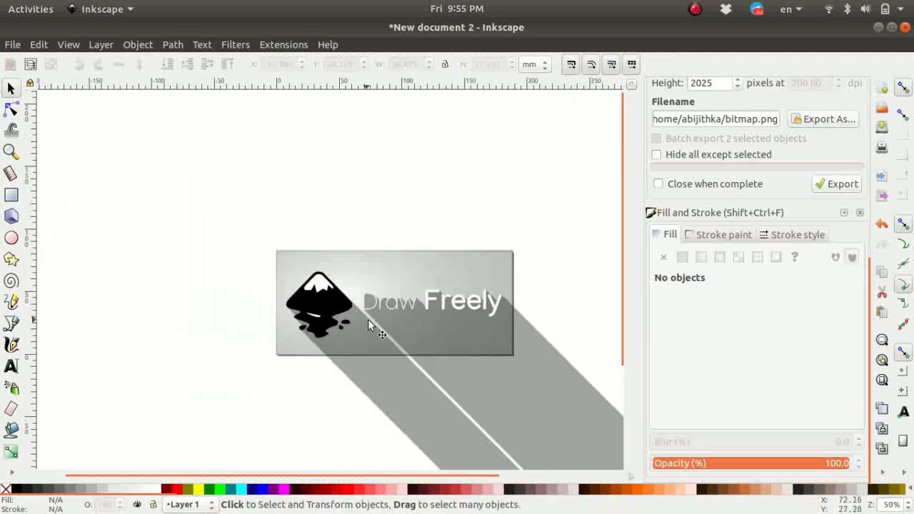
pyautogui.moveTo(368, 319); pyautogui.dragTo(275, 247)
pyautogui.keyDown('ctrl'); pyautogui.scroll(1, 275, 247); pyautogui.keyUp('ctrl')
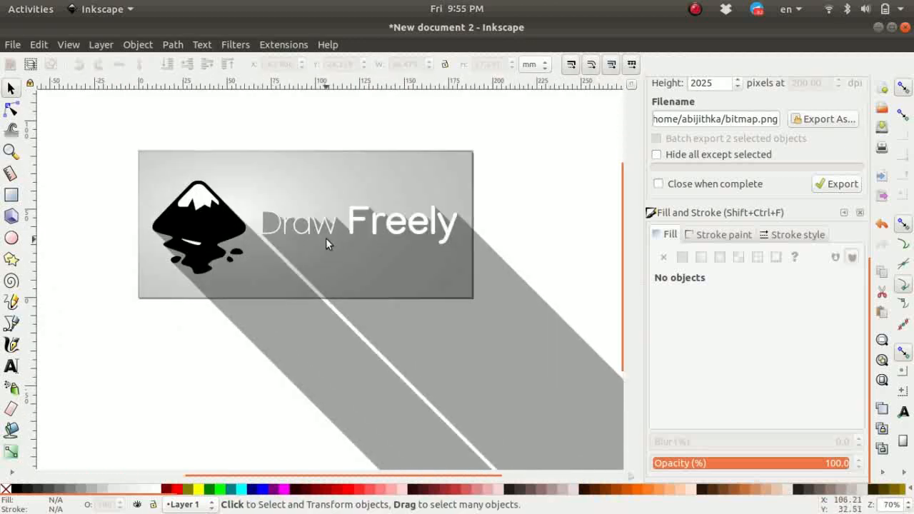
pyautogui.click(14, 365)
pyautogui.keyDown('ctrl'); pyautogui.scroll(3, 259, 310); pyautogui.keyUp('ctrl')
pyautogui.click(242, 336)
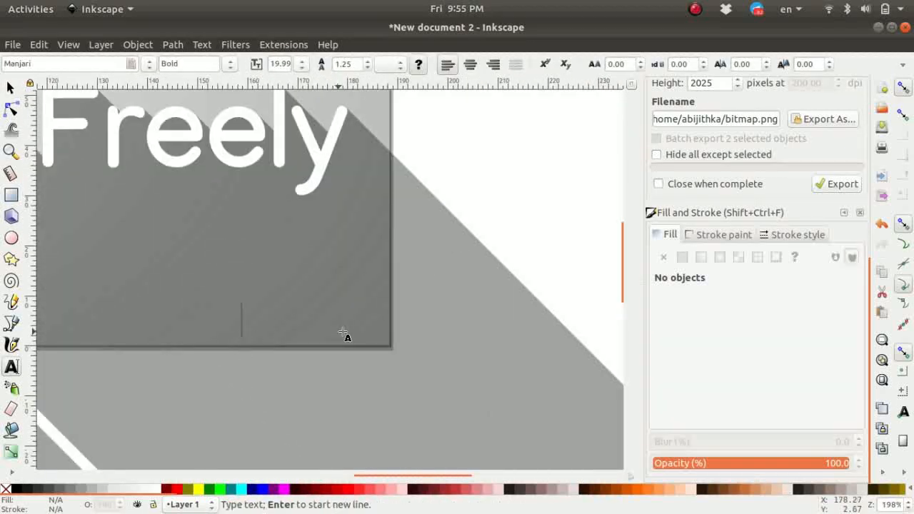
pyautogui.write('abijithka')
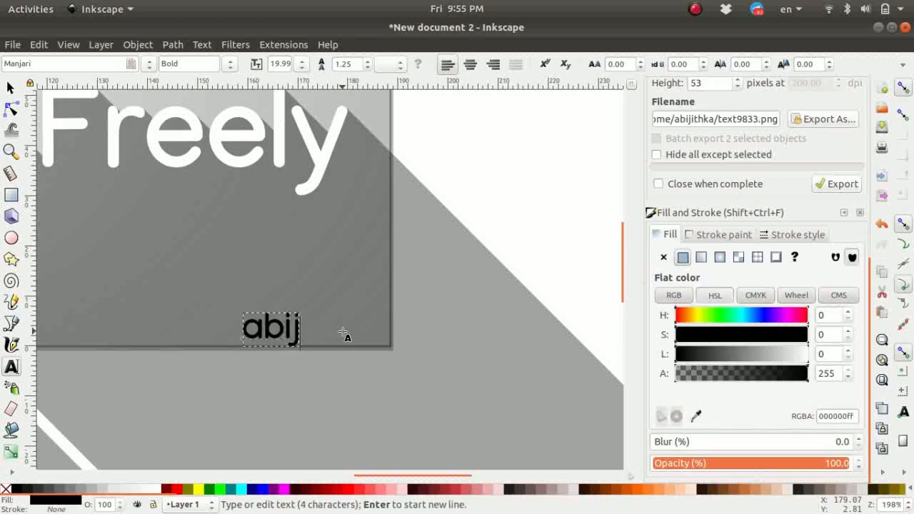
# Change the font style of the whole author's name text to Normal.
pyautogui.hotkey('ctrl', 'a')
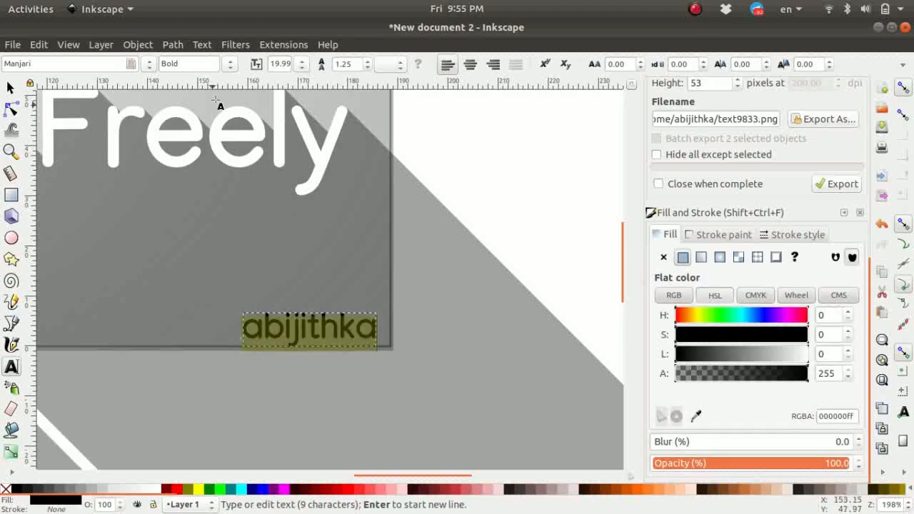
pyautogui.click(194, 63)
pyautogui.click(207, 97)
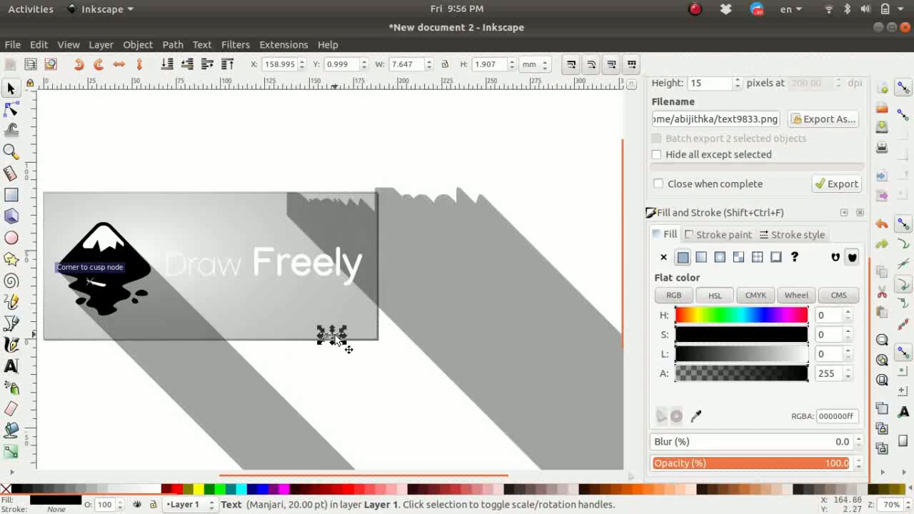
# Move the author's name text off the banner to about X 292.8 mm, Y 81.9 mm and realign the "Draw Freely" shadow with its text.
pyautogui.moveTo(339, 339); pyautogui.dragTo(582, 191)
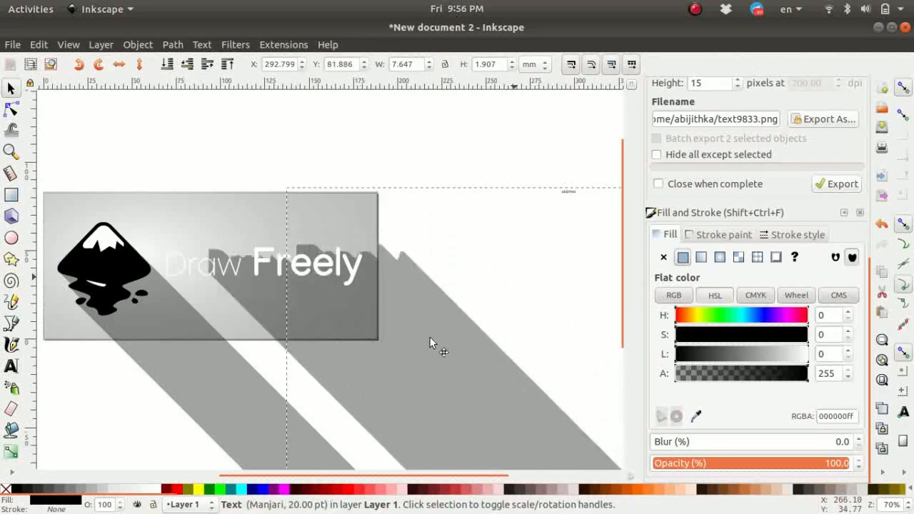
pyautogui.click(392, 341)
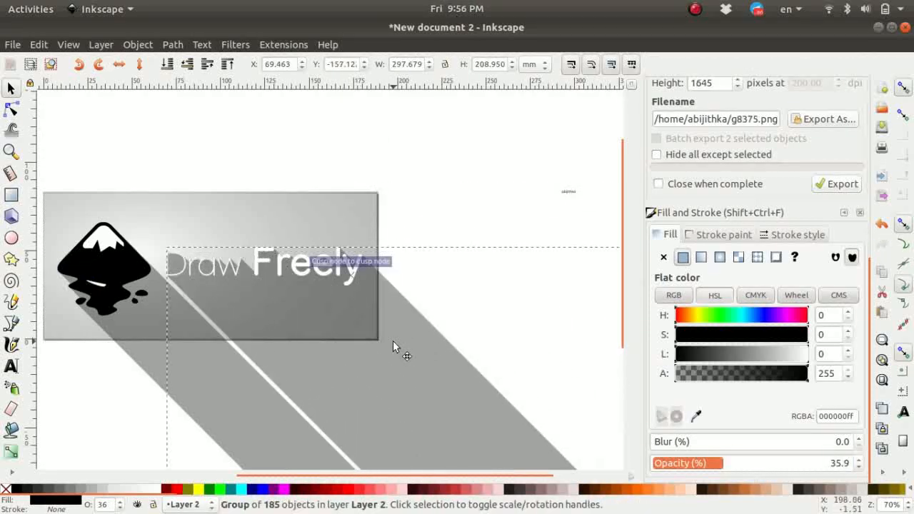
pyautogui.click(570, 194)
pyautogui.click(570, 193)
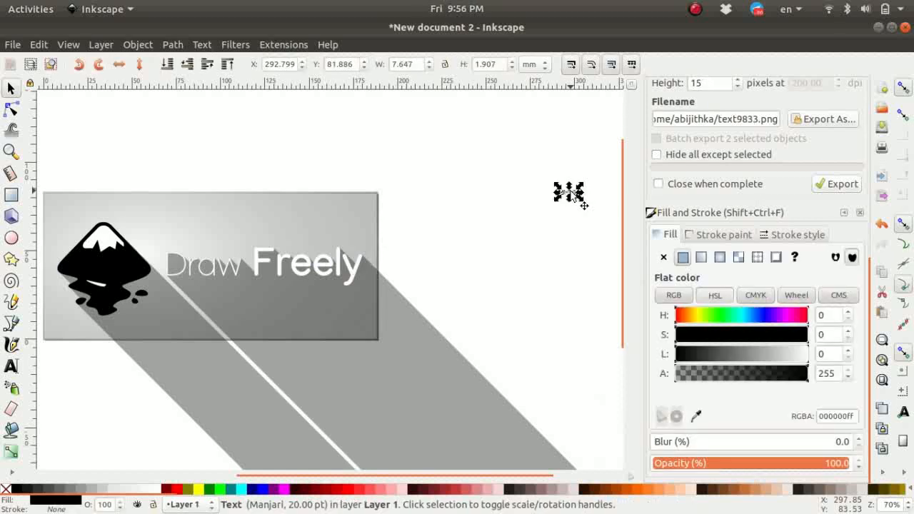
# Cut the author's name text and create Layer 3 as the topmost layer, above Layer 2.
pyautogui.press('Delete')
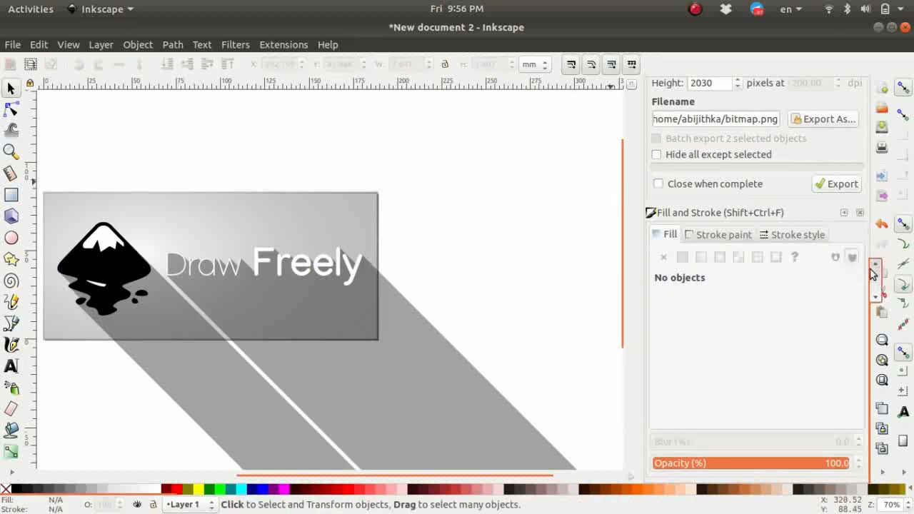
pyautogui.scroll(5, 878, 270)
pyautogui.click(660, 156)
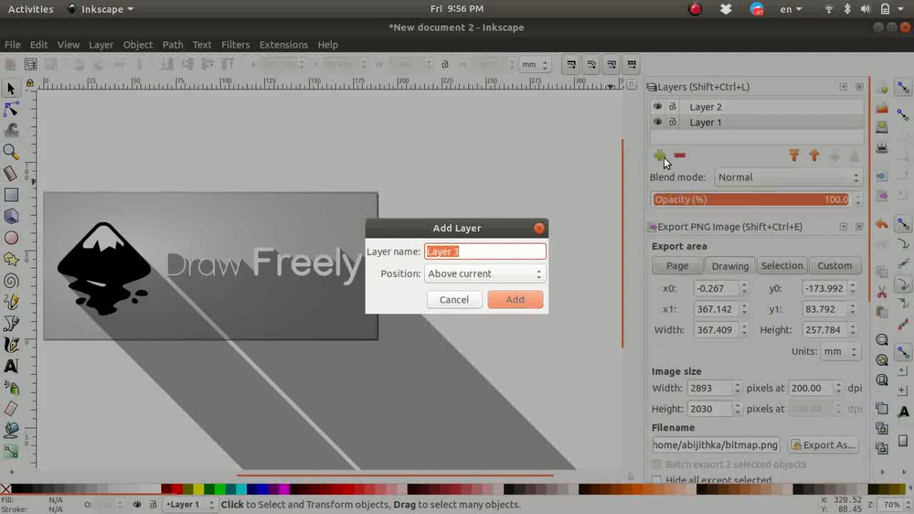
pyautogui.click(512, 301)
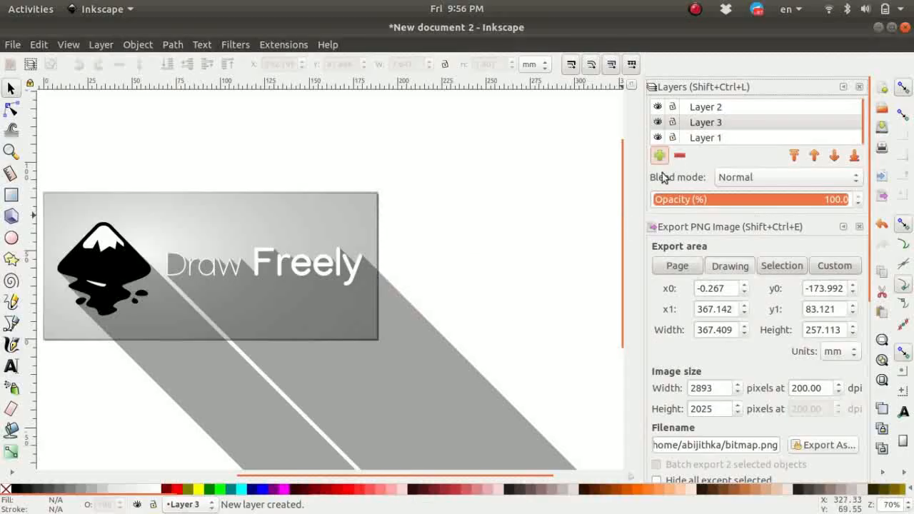
pyautogui.click(814, 156)
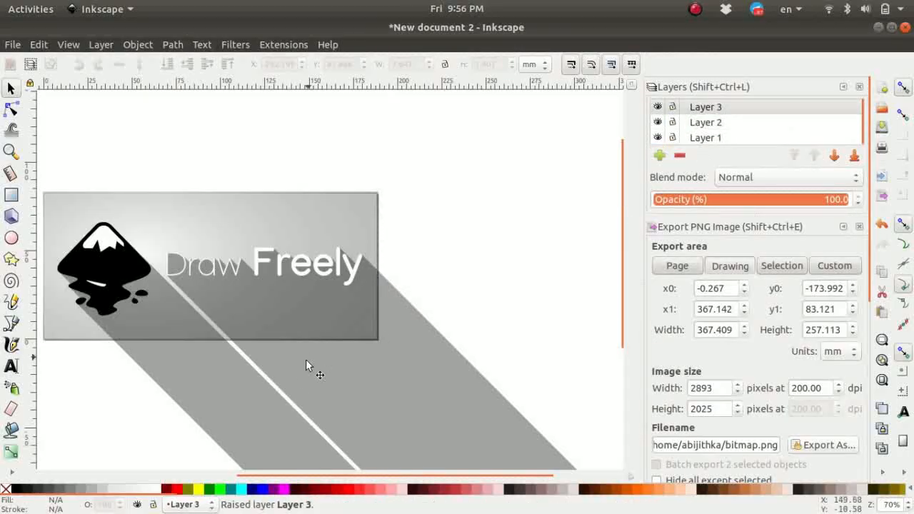
# Paste the author's name text onto Layer 3 and place it in the banner's lower-right corner at about X 177.6 mm, Y 1.1 mm.
pyautogui.click(299, 327)
pyautogui.scroll(3, 298, 327)
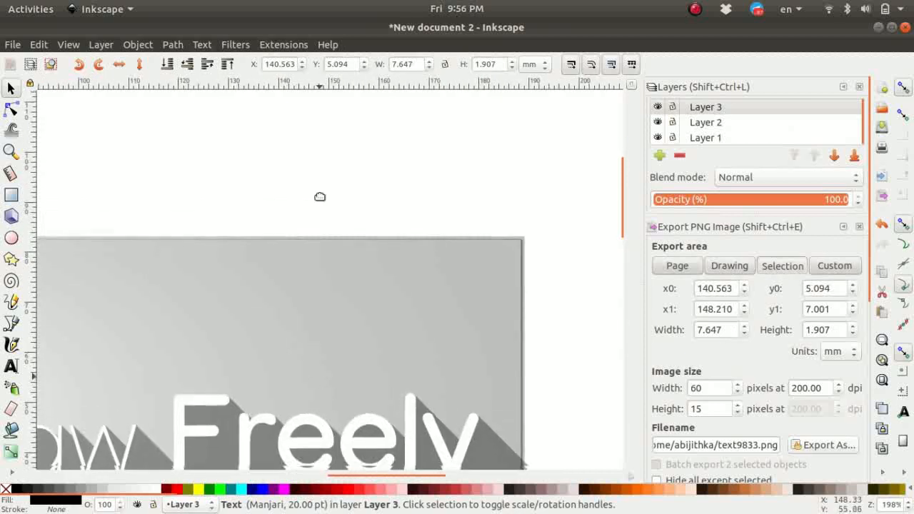
pyautogui.scroll(2, 332, 338)
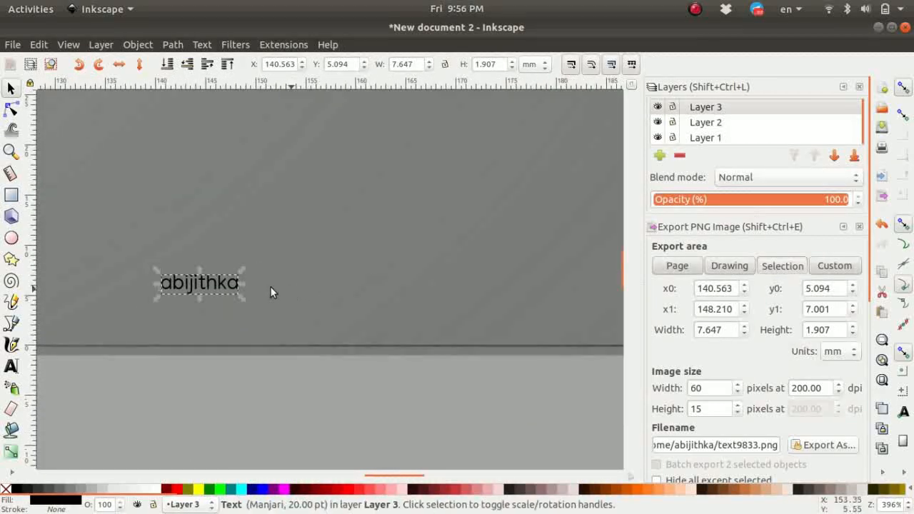
pyautogui.moveTo(224, 283); pyautogui.dragTo(517, 331)
pyautogui.scroll(-2, 514, 298)
pyautogui.moveTo(511, 285); pyautogui.dragTo(357, 303)
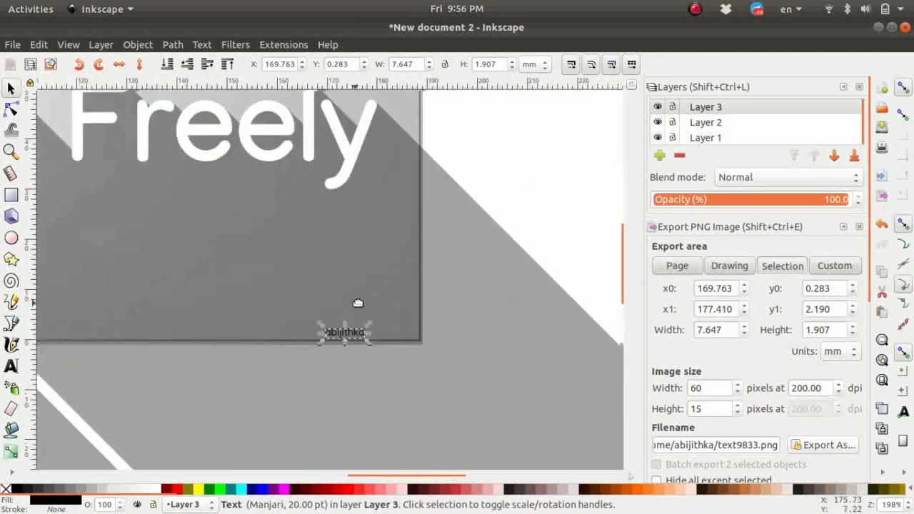
pyautogui.scroll(2, 362, 327)
pyautogui.moveTo(348, 344); pyautogui.dragTo(425, 331)
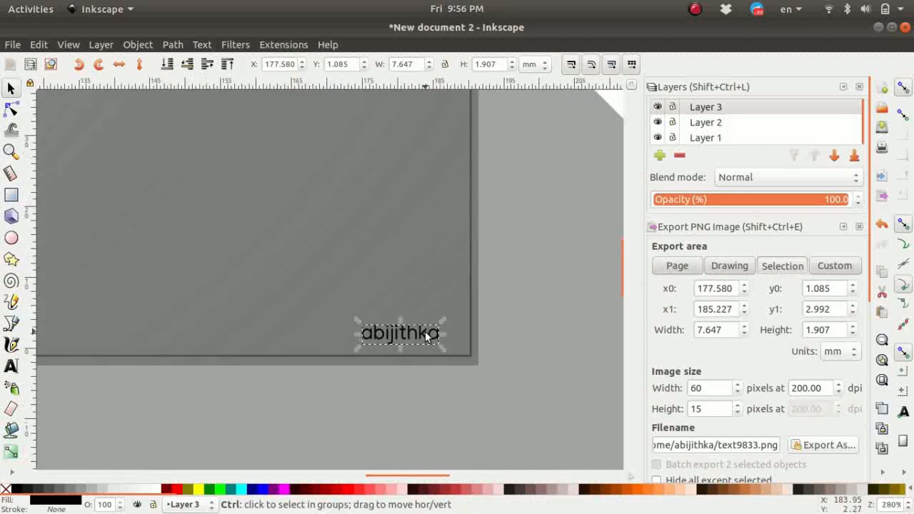
pyautogui.scroll(-4, 426, 331)
pyautogui.click(541, 263)
# Select the banner's background rectangle and use the selection as the PNG export area.
pyautogui.hscroll(-2, 473, 286)
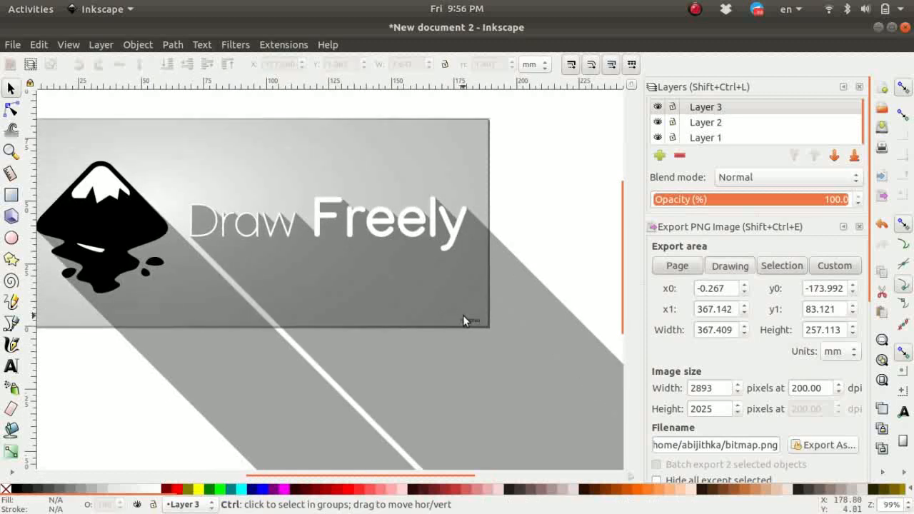
pyautogui.scroll(2, 463, 315)
pyautogui.moveTo(245, 267); pyautogui.dragTo(371, 292)
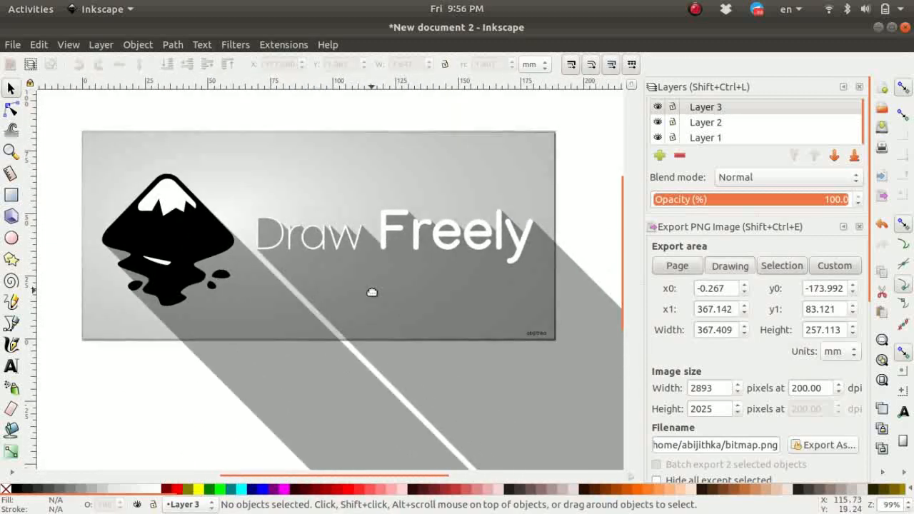
pyautogui.click(502, 151)
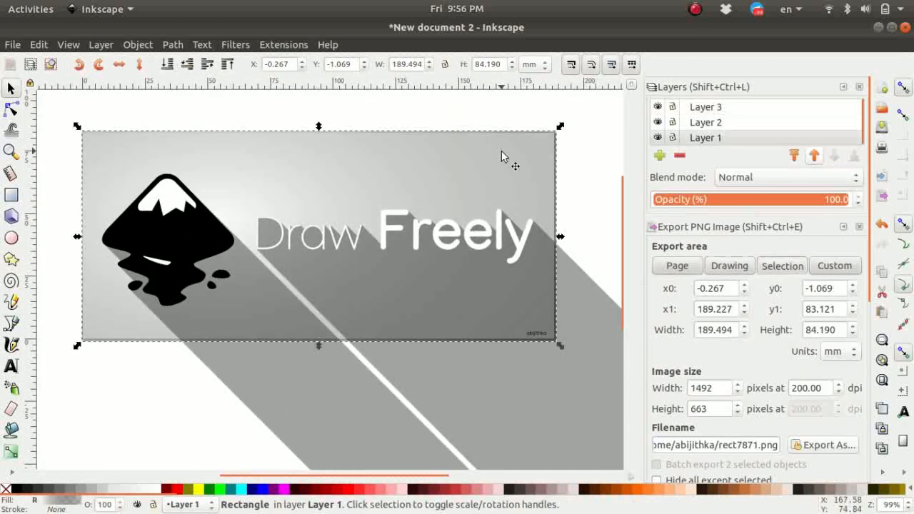
pyautogui.scroll(-3, 871, 179)
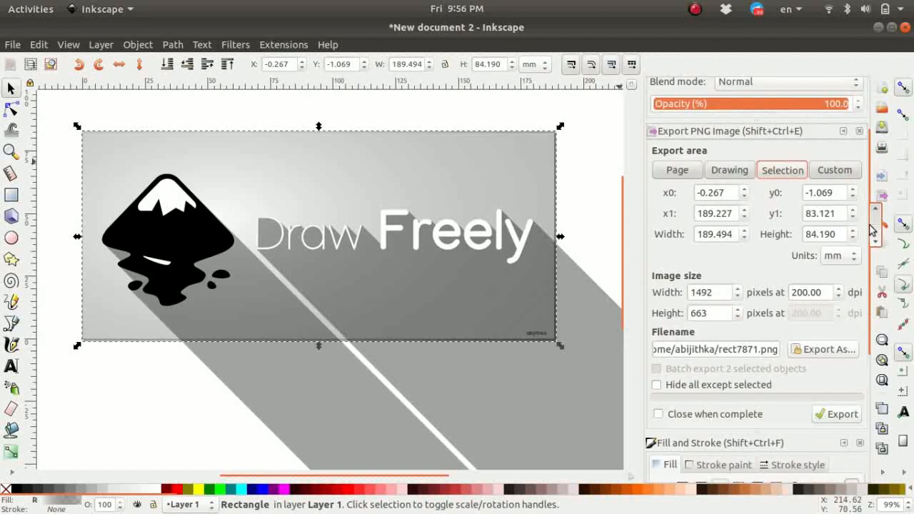
pyautogui.scroll(-3, 871, 232)
pyautogui.click(829, 253)
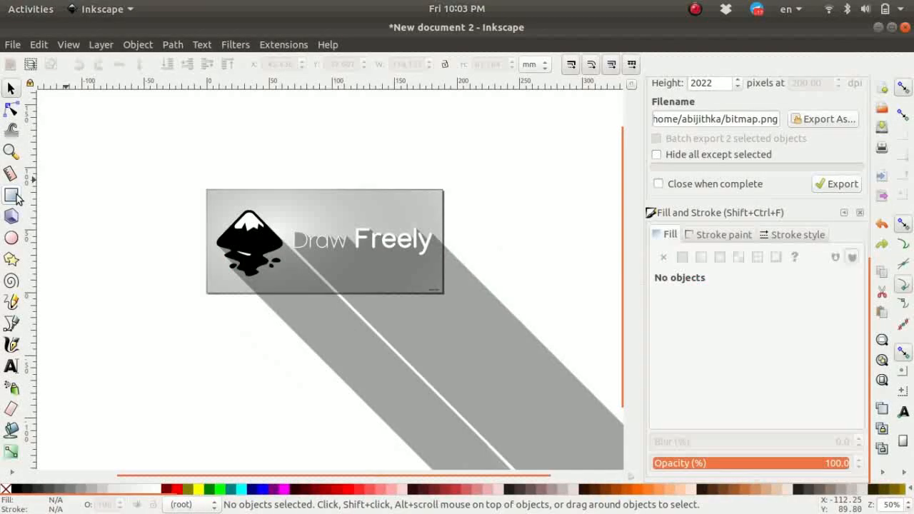
# Draw a fully opaque black rectangle about 162.5 × 52.9 mm above the banner.
pyautogui.click(13, 195)
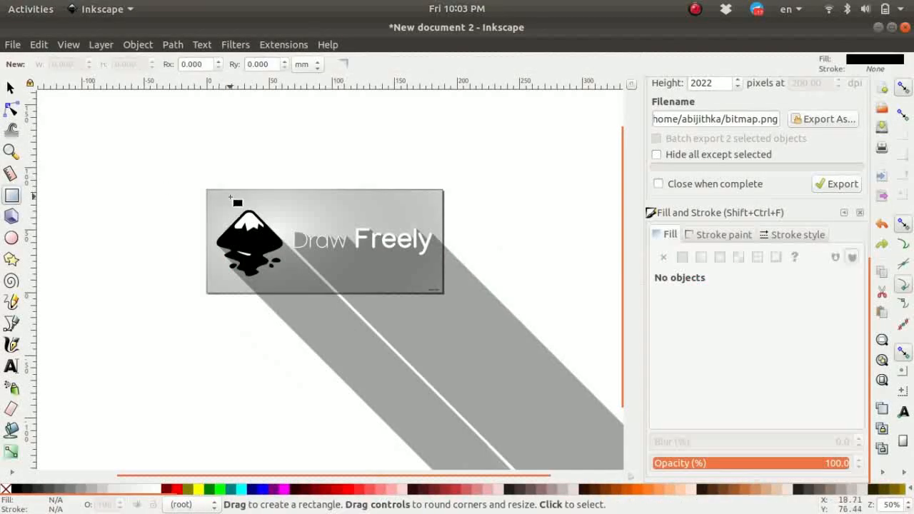
pyautogui.hscroll(2, 215, 198)
pyautogui.scroll(1, 182, 185)
pyautogui.moveTo(152, 133); pyautogui.dragTo(355, 199)
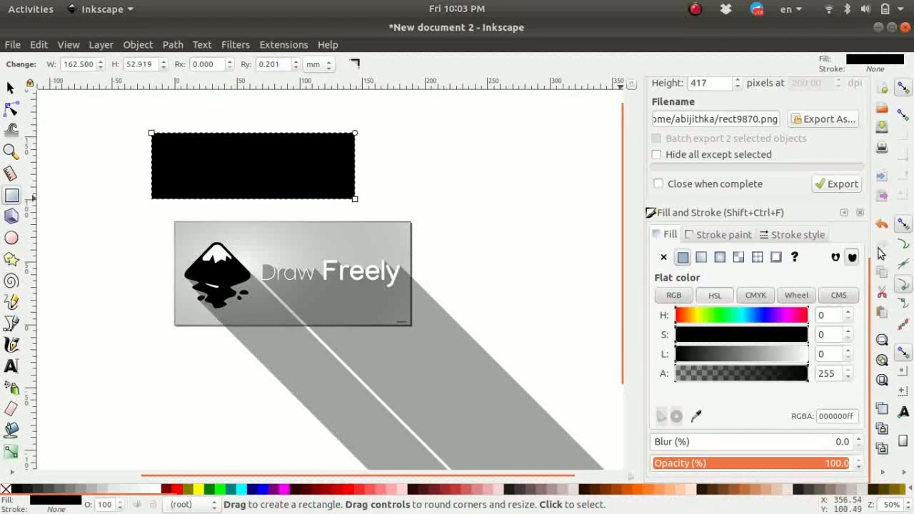
pyautogui.moveTo(763, 468); pyautogui.dragTo(856, 468)
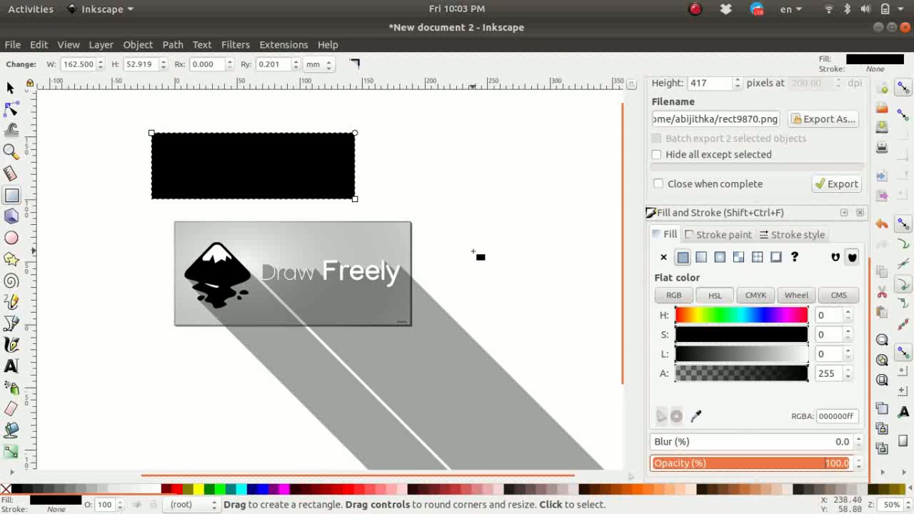
# Snap the black rectangle to the banner's upper-left corner and resize it to about 189.5 × 84.2 mm, covering the banner.
pyautogui.click(10, 87)
pyautogui.moveTo(209, 170)
pyautogui.mouseDown()
pyautogui.moveTo(240, 263)
pyautogui.moveTo(210, 254)
pyautogui.mouseUp()
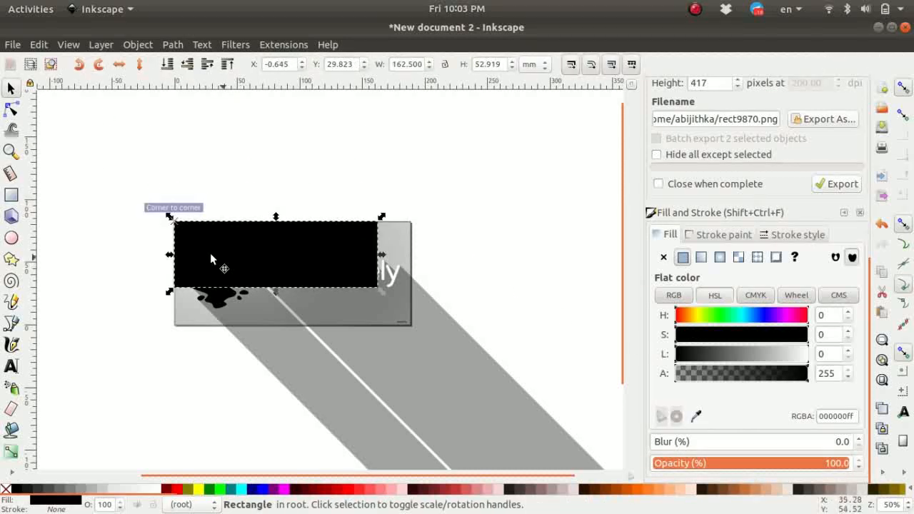
pyautogui.scroll(3, 369, 263)
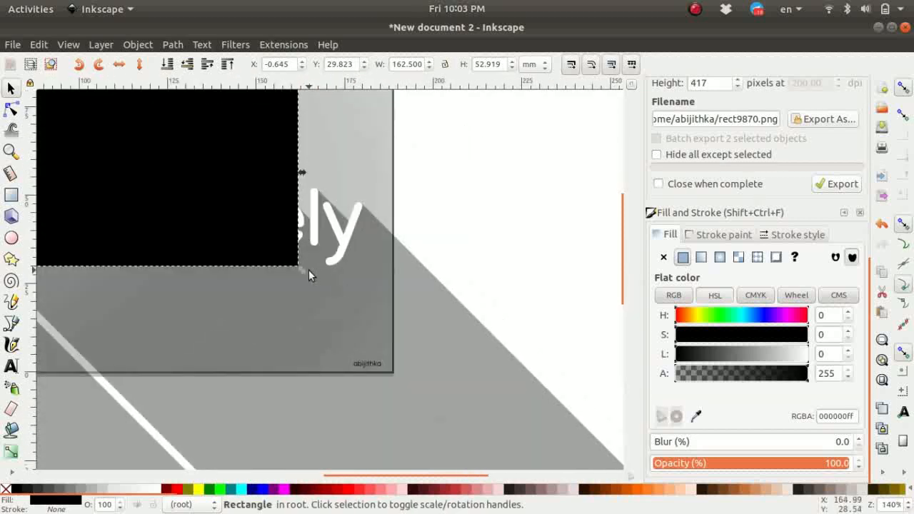
pyautogui.moveTo(301, 268); pyautogui.dragTo(397, 374)
pyautogui.scroll(-3, 329, 331)
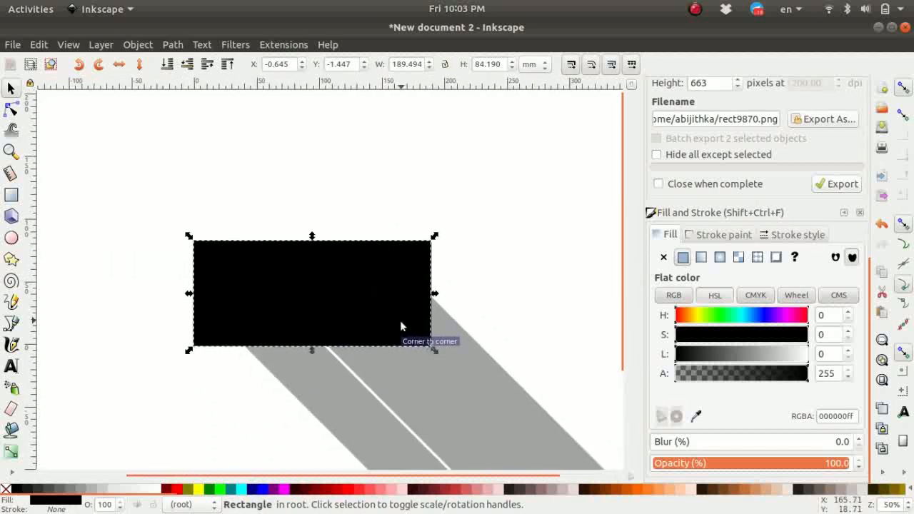
pyautogui.click(512, 282)
pyautogui.click(403, 284)
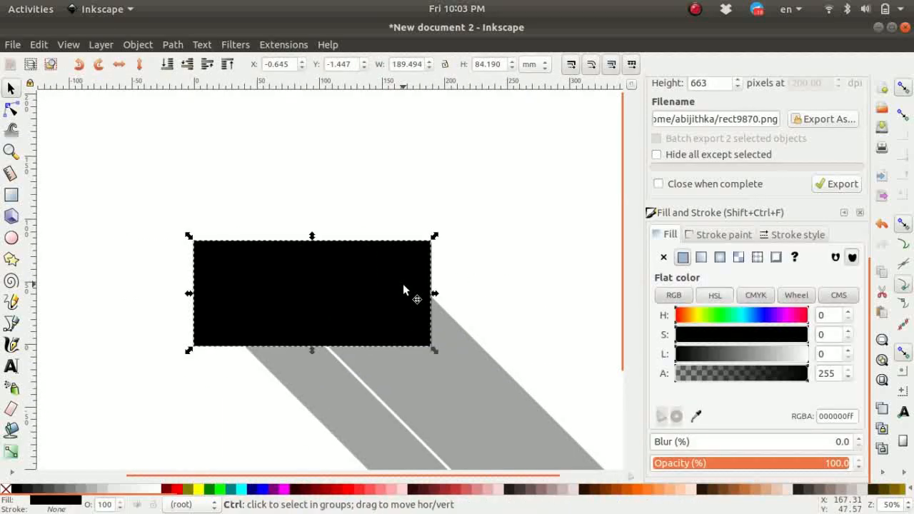
# Cut the black rectangle covering the banner.
pyautogui.hotkey('ctrl', 'x')
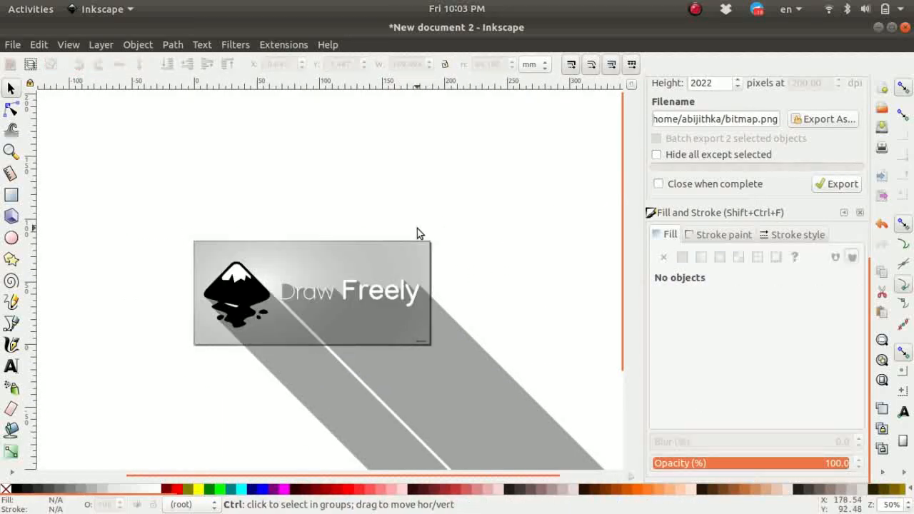
pyautogui.hotkey('ctrl', 'z')
pyautogui.rightClick(356, 288)
pyautogui.click(334, 288)
pyautogui.rightClick(335, 288)
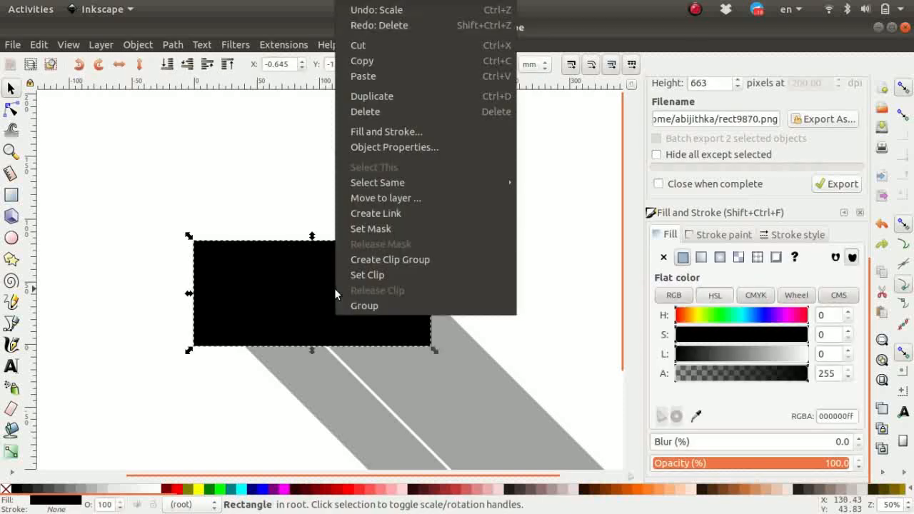
pyautogui.click(368, 47)
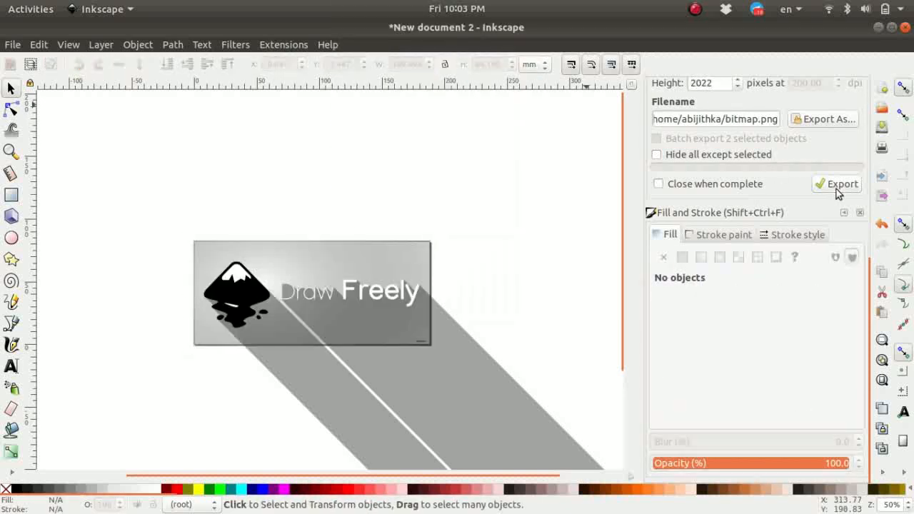
# Add Layer 4 and lower it below Layer 1 as the bottommost layer.
pyautogui.scroll(5, 871, 191)
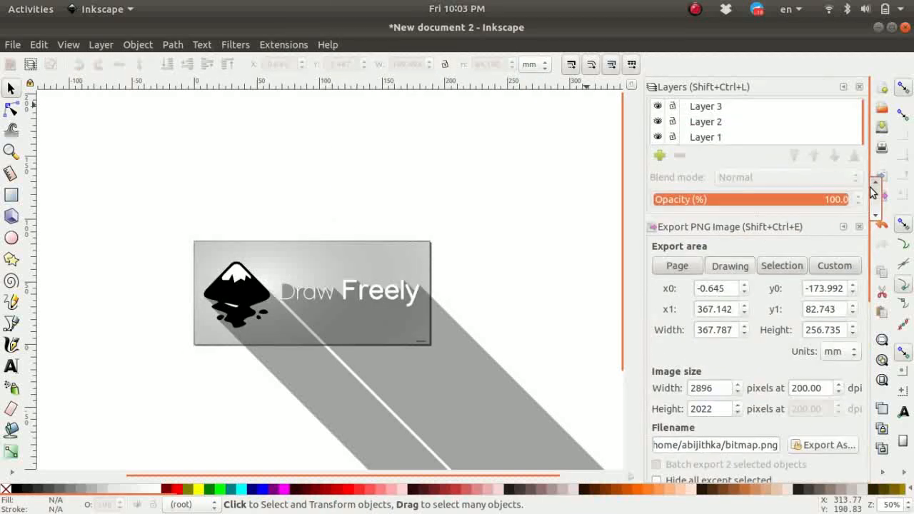
pyautogui.click(714, 136)
pyautogui.click(660, 155)
pyautogui.click(515, 299)
pyautogui.click(834, 155)
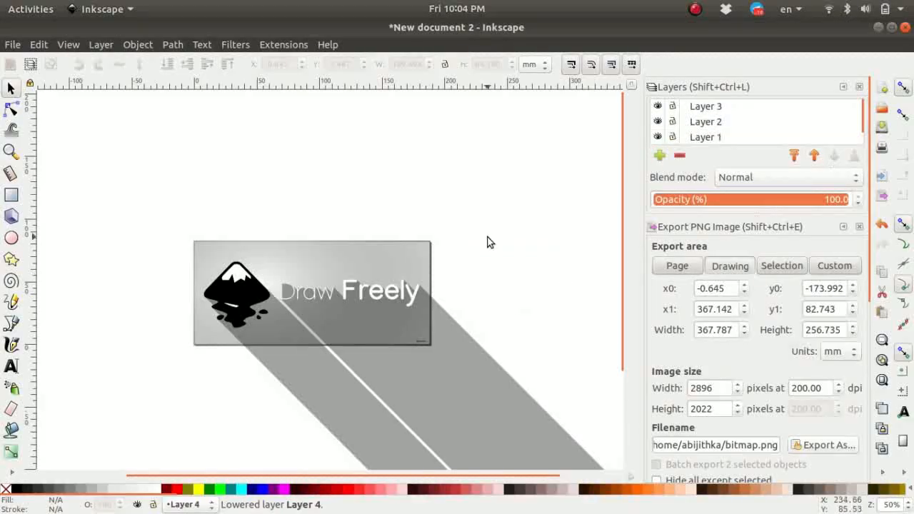
# Paste the black rectangle onto Layer 4 and align it exactly with the banner at about X -0.6 mm, Y -1.4 mm.
pyautogui.hotkey('ctrl', 'v')
pyautogui.click(340, 313)
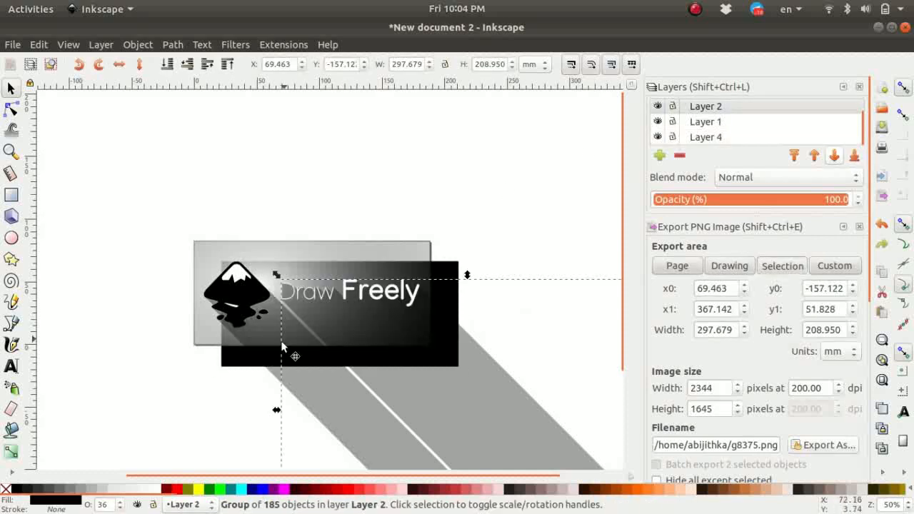
pyautogui.click(239, 355)
pyautogui.moveTo(238, 359); pyautogui.dragTo(210, 339)
# Raise Layer 4 above Layer 1 and fill its rectangle with light grey e3e3e3ff at lightness 227.
pyautogui.click(717, 139)
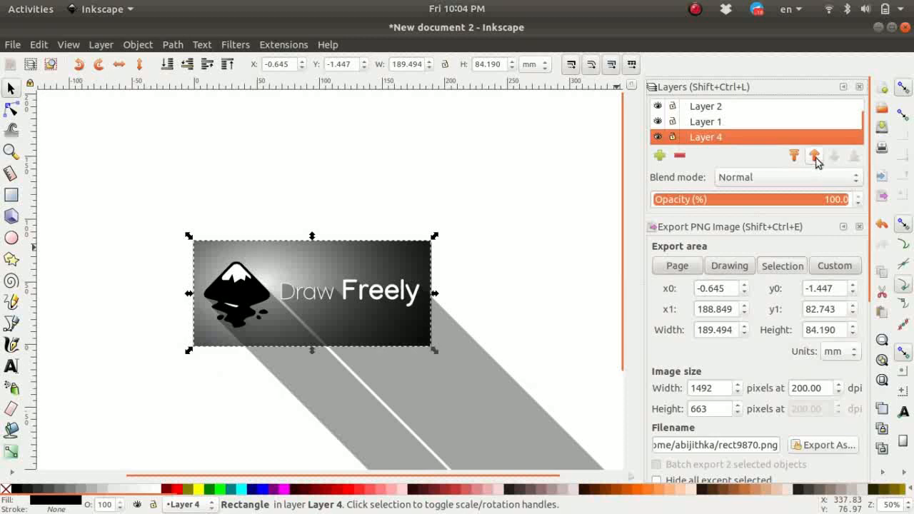
pyautogui.click(815, 155)
pyautogui.press('3')
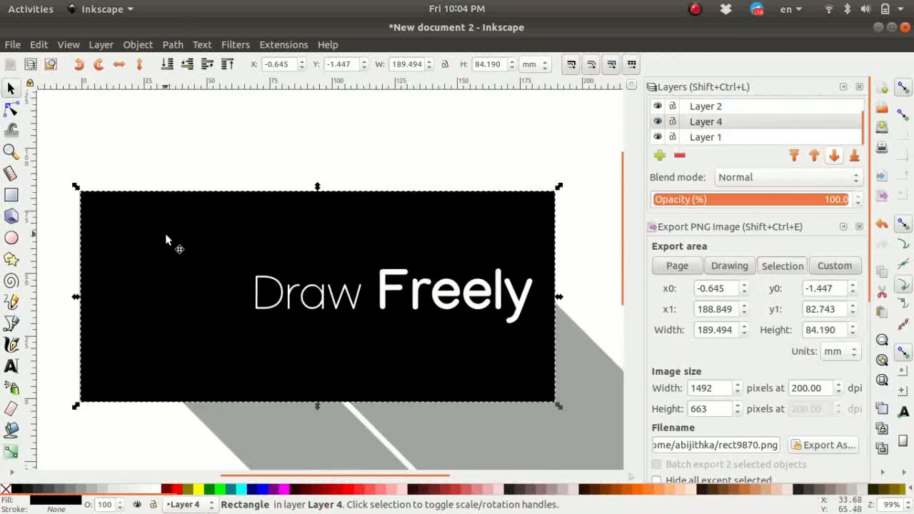
pyautogui.click(245, 122)
pyautogui.click(144, 254)
pyautogui.scroll(-5, 869, 244)
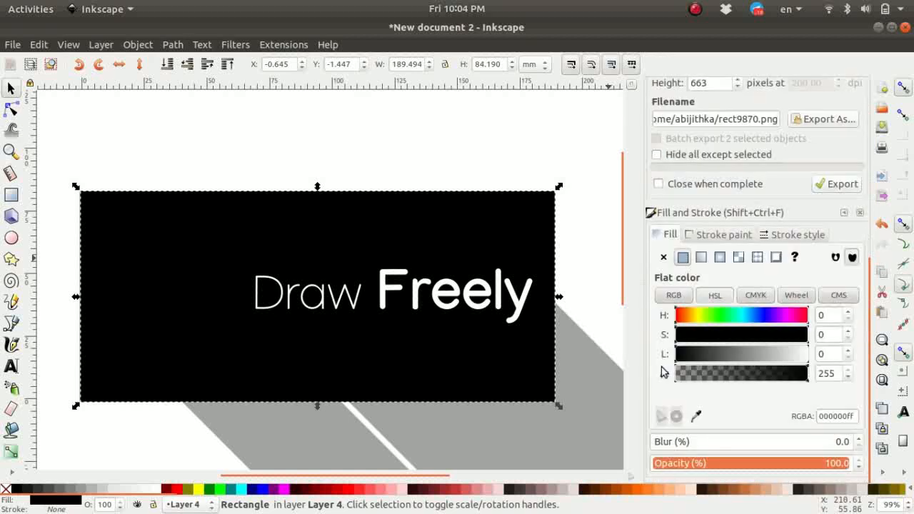
pyautogui.moveTo(694, 361); pyautogui.dragTo(793, 363)
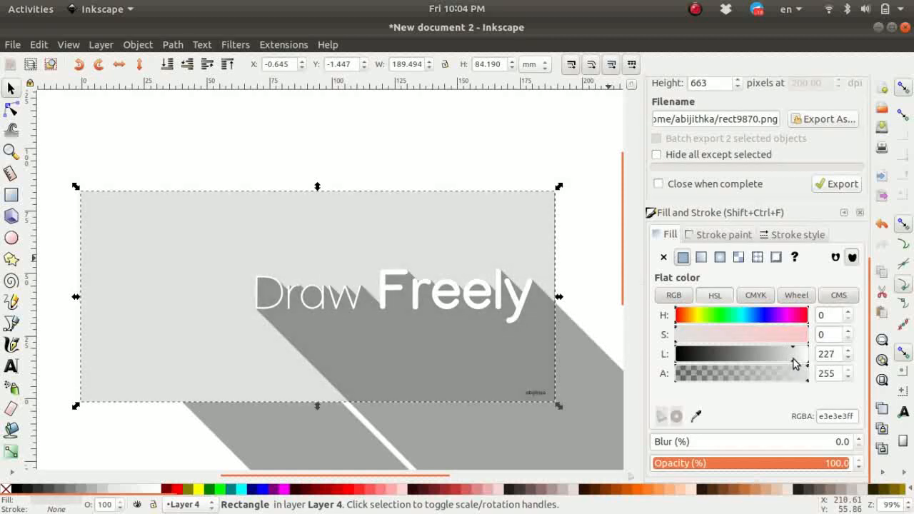
# Lower Layer 4 back beneath Layer 1 so the light grey rectangle lies behind the banner artwork.
pyautogui.scroll(-2, 578, 322)
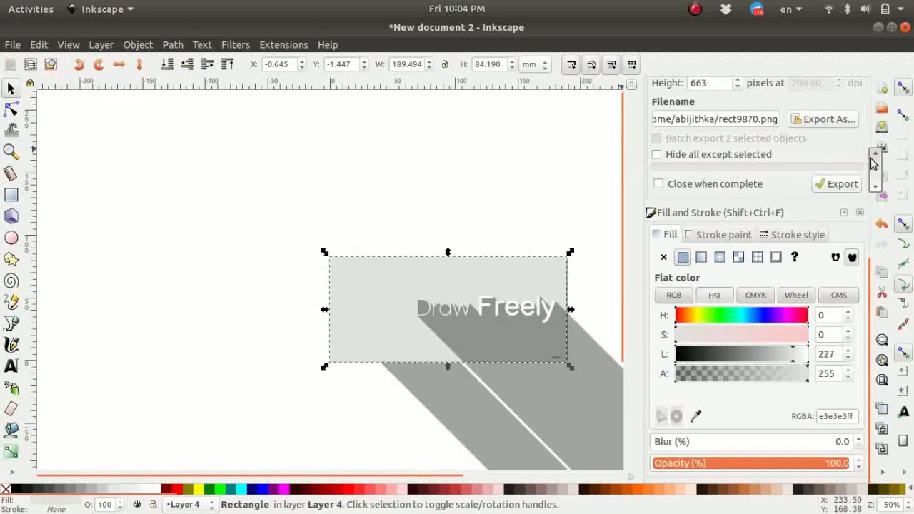
pyautogui.scroll(5, 873, 164)
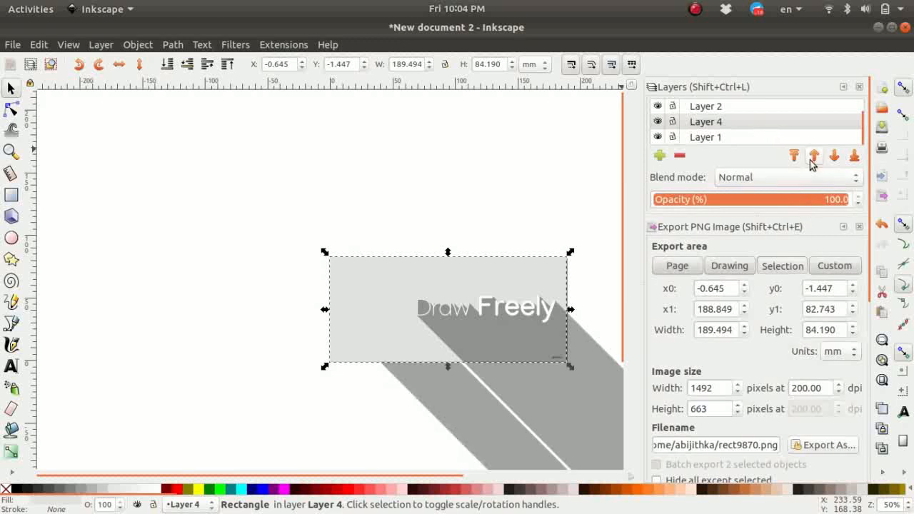
pyautogui.click(834, 156)
pyautogui.moveTo(463, 195); pyautogui.dragTo(361, 144)
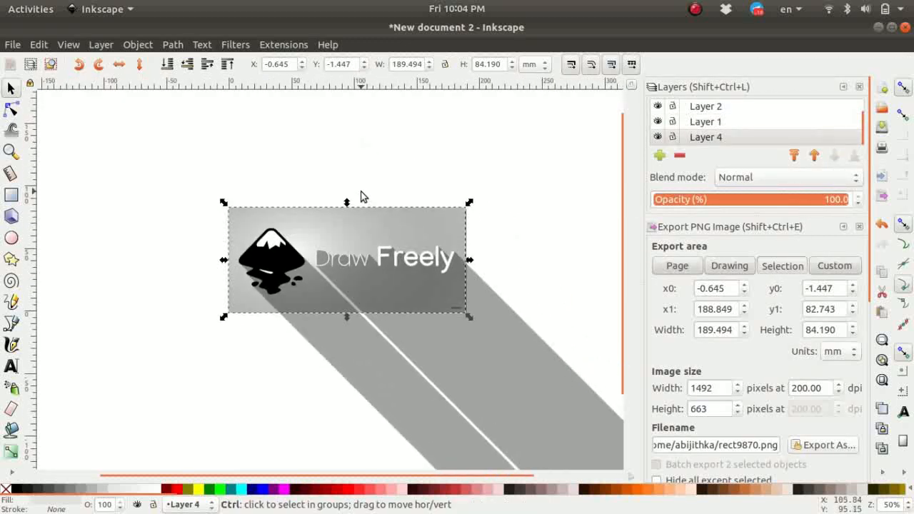
pyautogui.scroll(3, 362, 192)
pyautogui.moveTo(351, 256); pyautogui.dragTo(365, 86)
pyautogui.scroll(-1, 366, 86)
pyautogui.moveTo(453, 100); pyautogui.dragTo(390, 193)
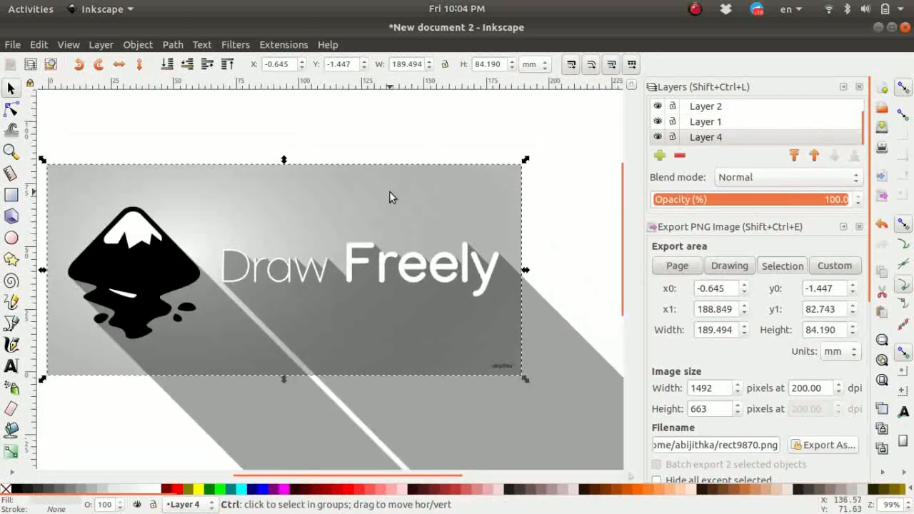
pyautogui.scroll(-1, 389, 191)
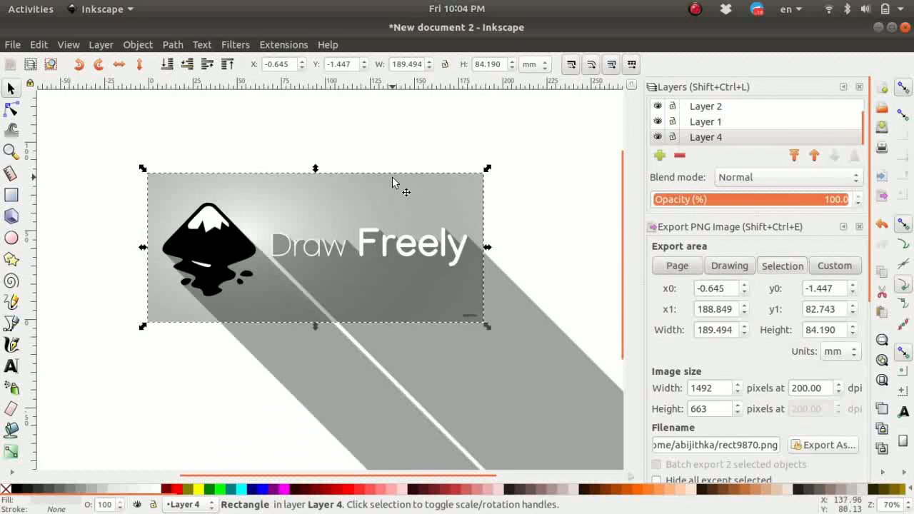
# Widen the radial gradient of the Layer 1 banner rectangle by extending its horizontal radius well past the banner's side edge.
pyautogui.click(11, 109)
pyautogui.click(292, 231)
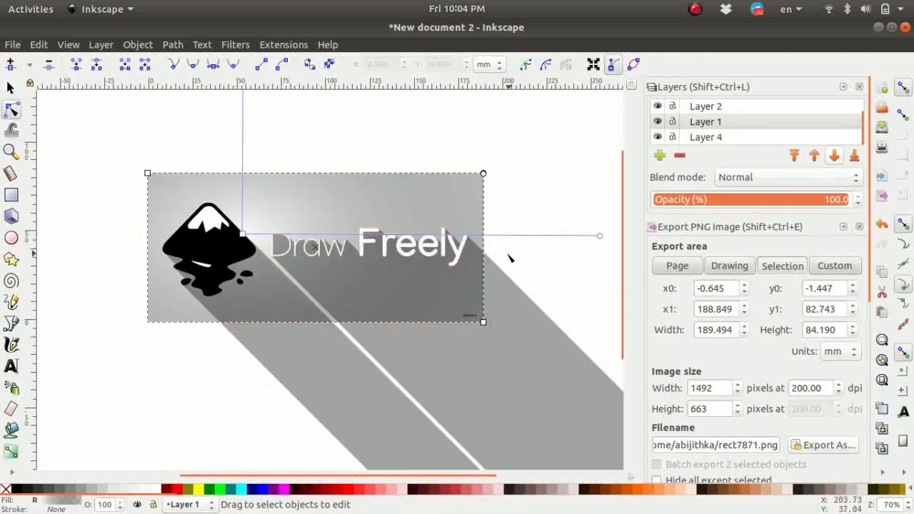
pyautogui.scroll(-1, 509, 259)
pyautogui.moveTo(499, 240); pyautogui.dragTo(535, 238)
pyautogui.scroll(-1, 218, 233)
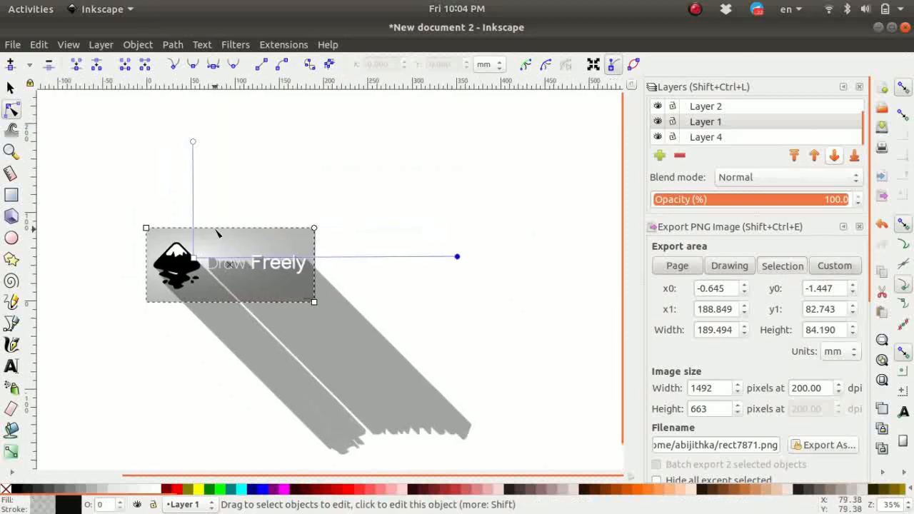
# Extend the vertical radius of the banner rectangle's radial gradient slightly farther above the banner, then deselect the rectangle.
pyautogui.click(192, 140)
pyautogui.click(192, 241)
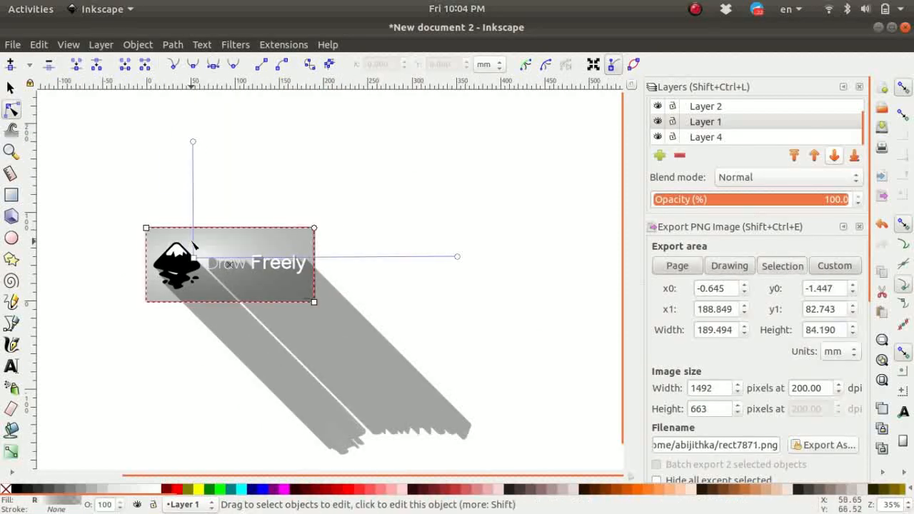
pyautogui.moveTo(192, 141); pyautogui.dragTo(194, 115)
pyautogui.click(11, 88)
pyautogui.click(488, 197)
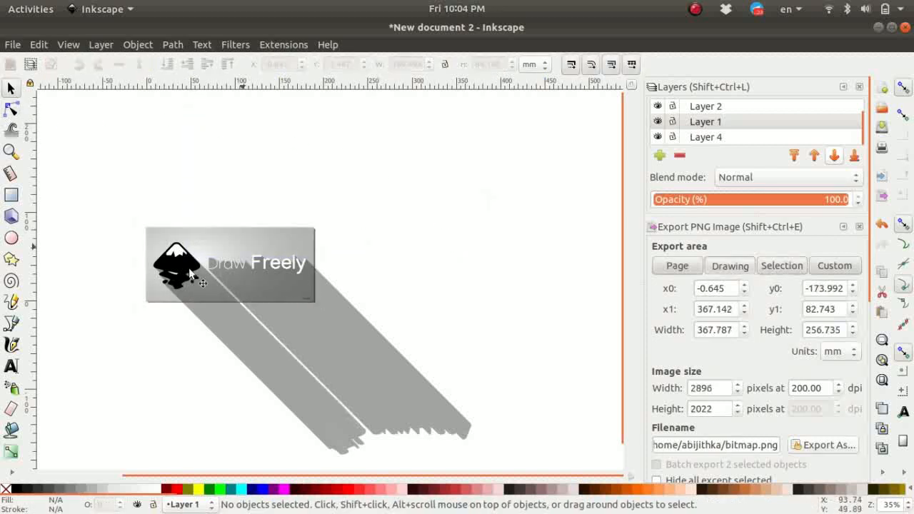
# Export the selected Layer 1 banner rectangle's area as inkscape-poster-tutorial.png in the Downloads folder.
pyautogui.scroll(2, 187, 275)
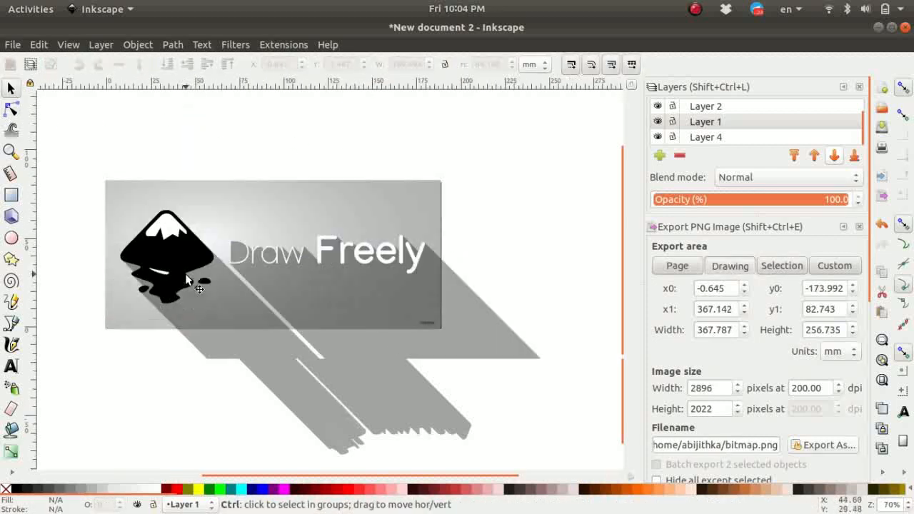
pyautogui.click(391, 203)
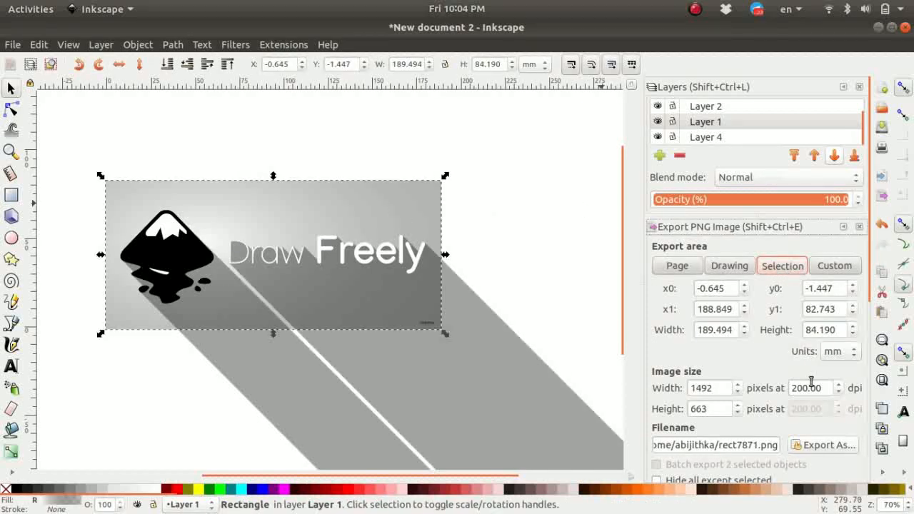
pyautogui.click(812, 446)
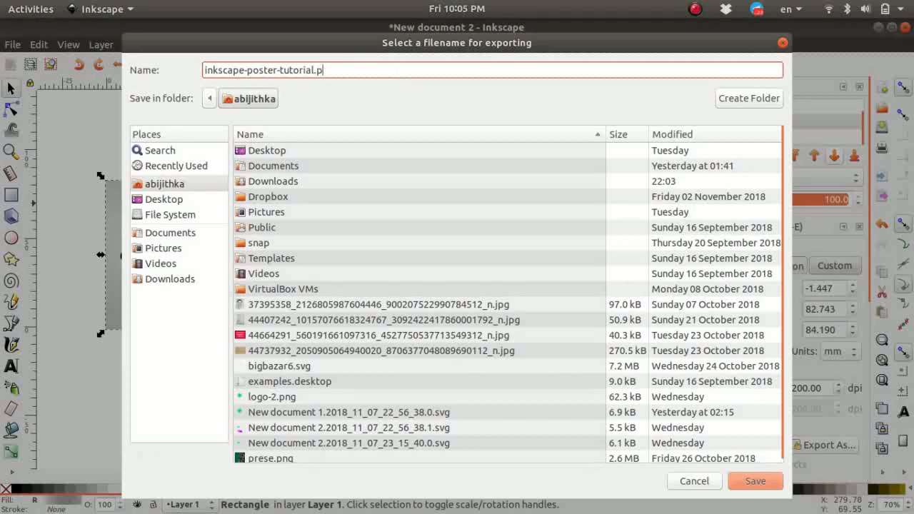
pyautogui.click(165, 279)
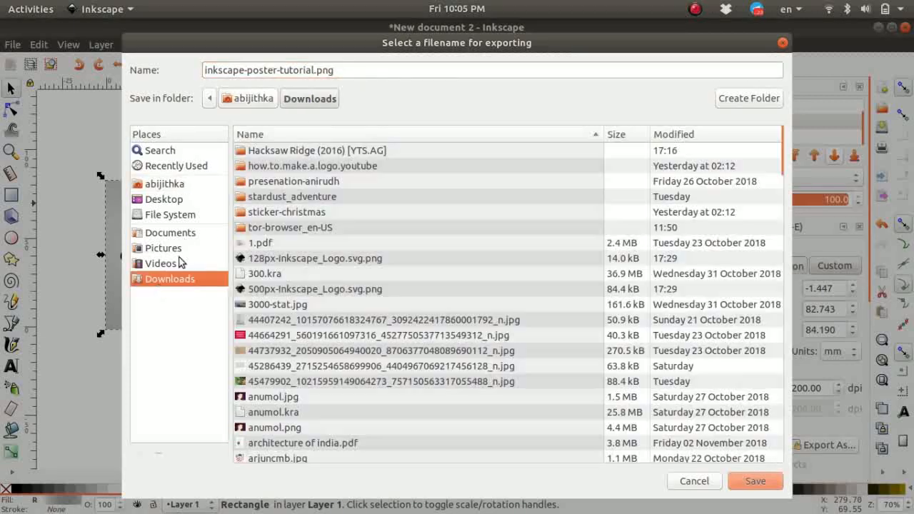
pyautogui.click(745, 484)
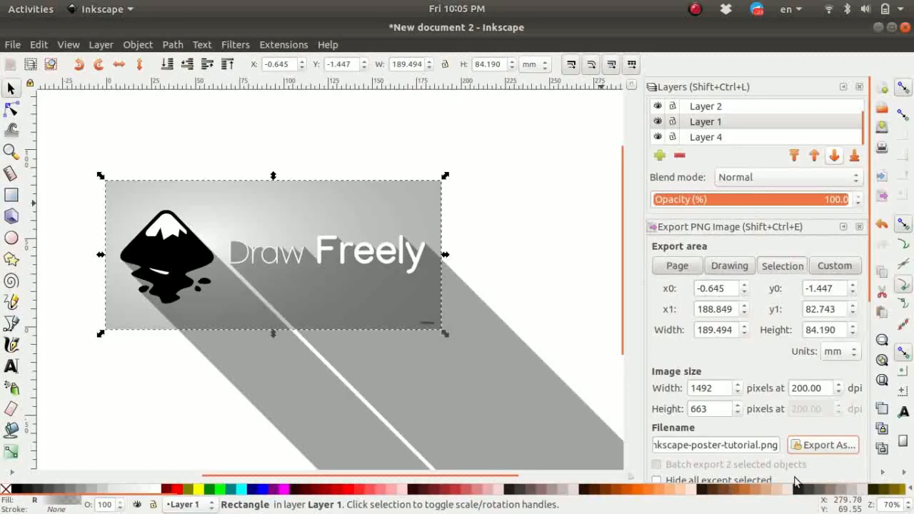
pyautogui.click(848, 369)
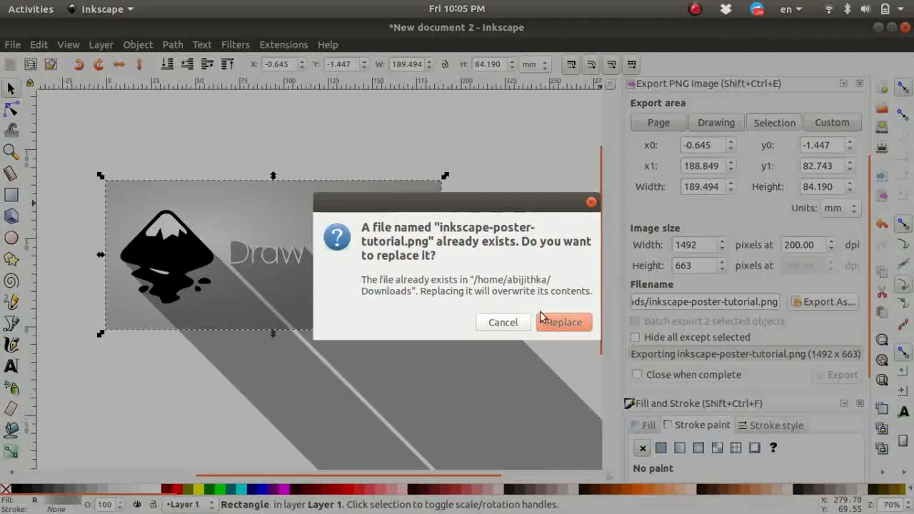